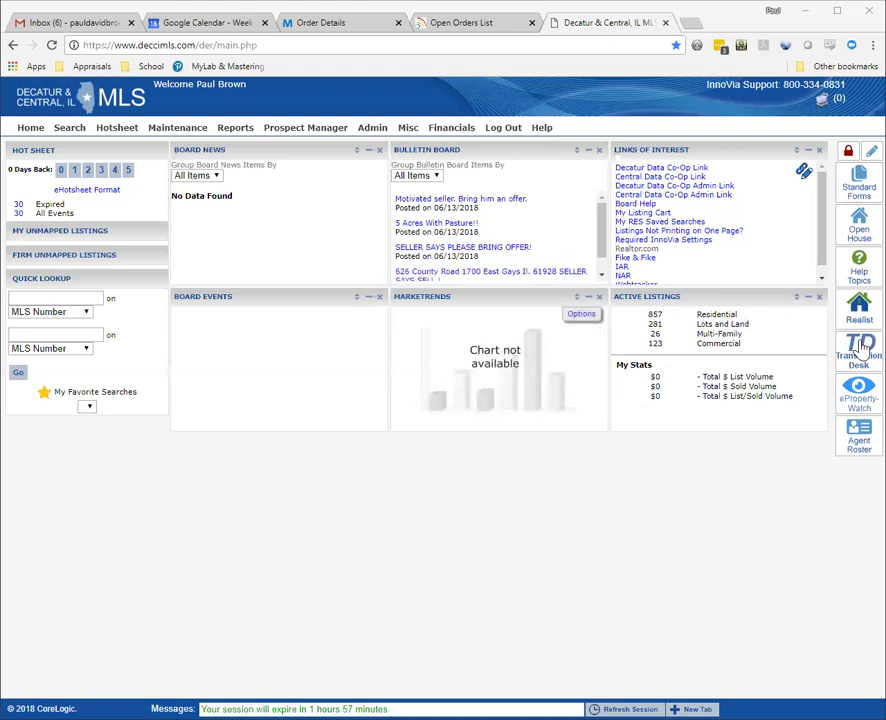
click(862, 345)
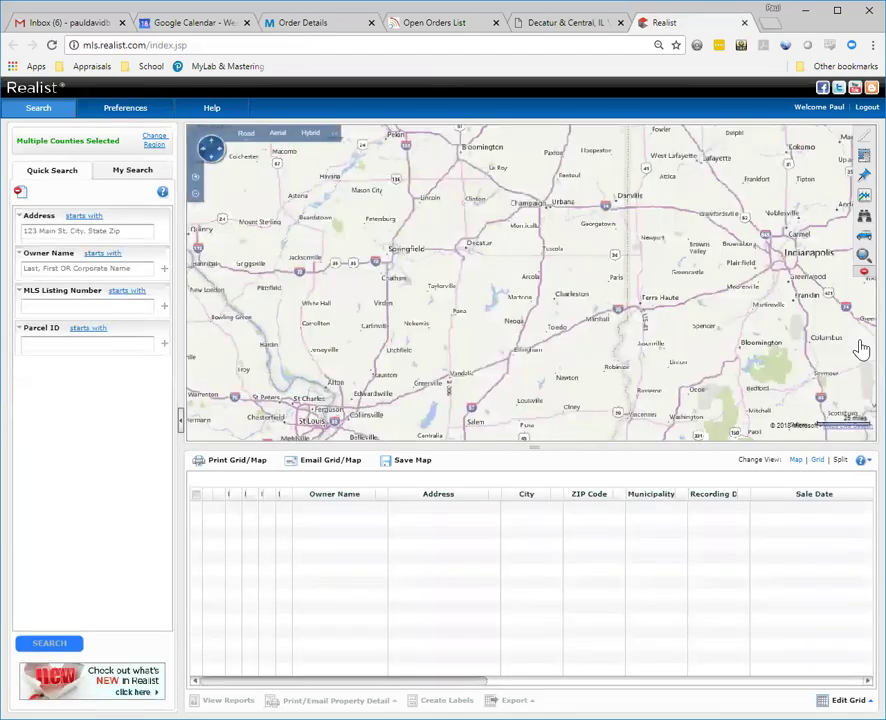
click(60, 230)
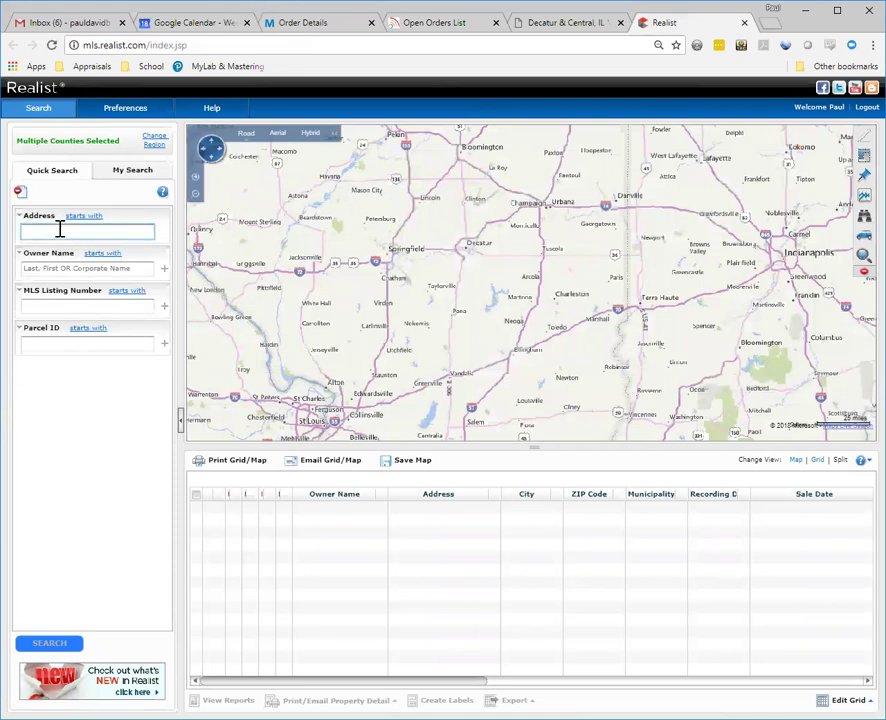
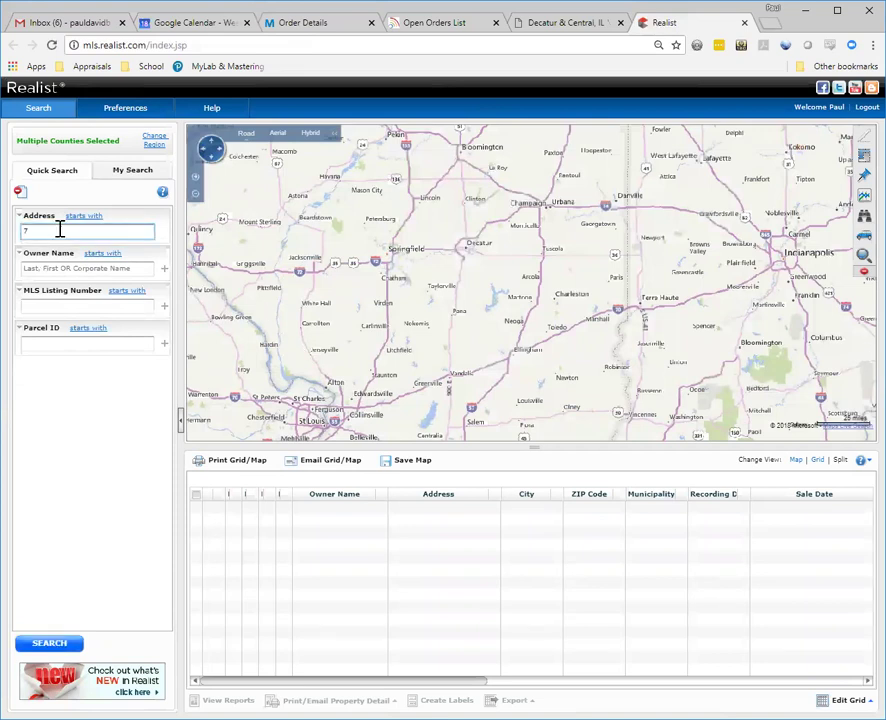
click(52, 645)
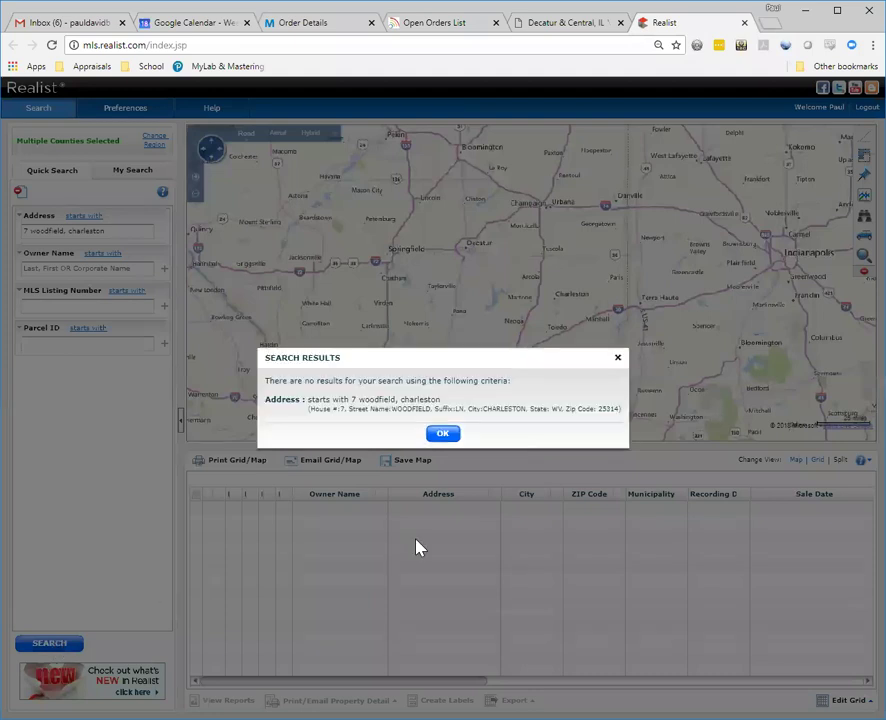
Step: Dismiss the no-results message and append ', il' to the address
click(449, 437)
triple_click(121, 230)
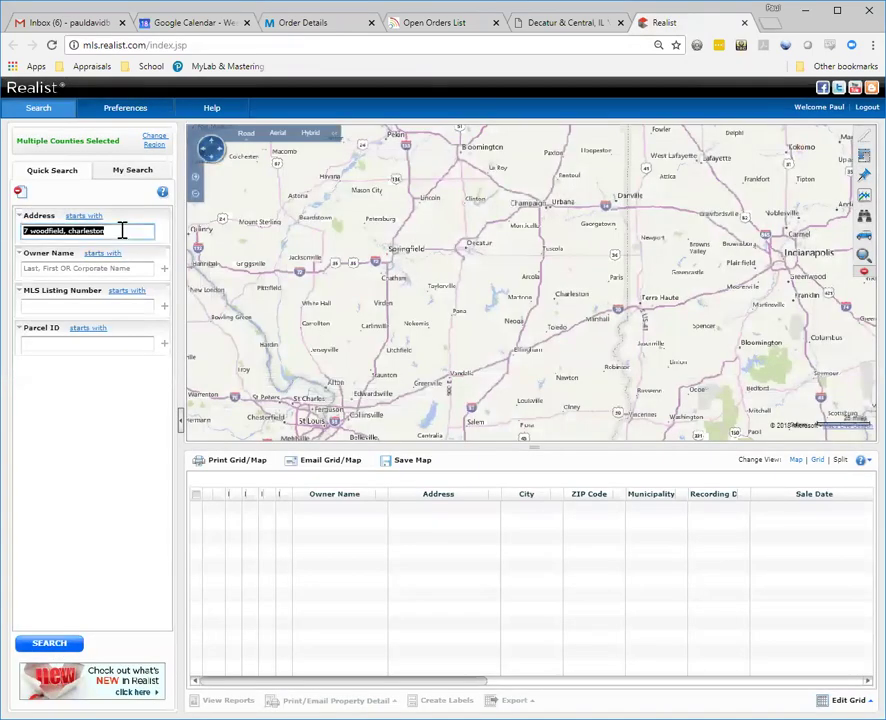
click(121, 230)
text(, il)
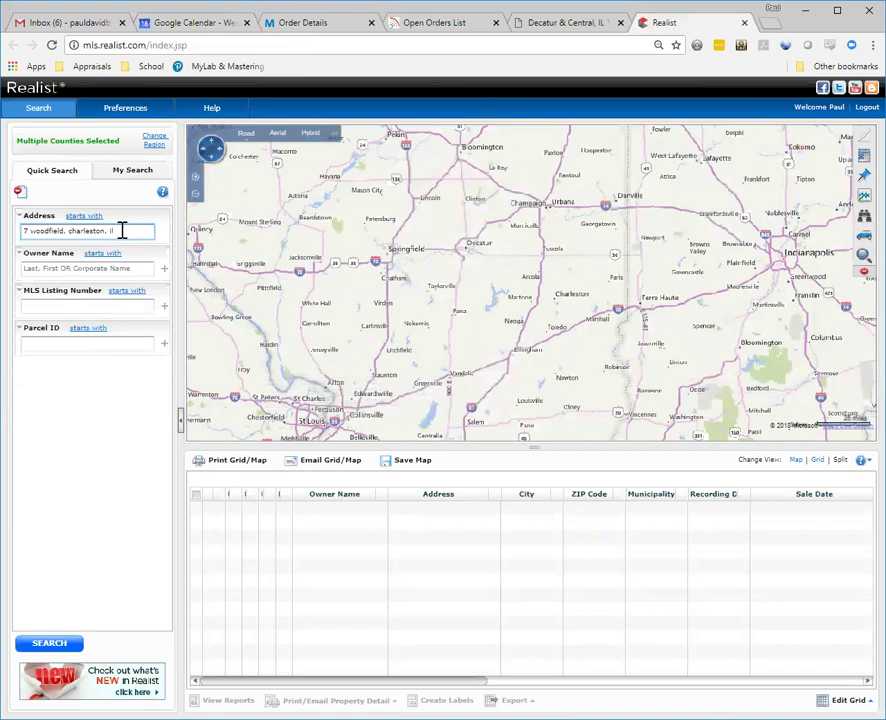
click(52, 645)
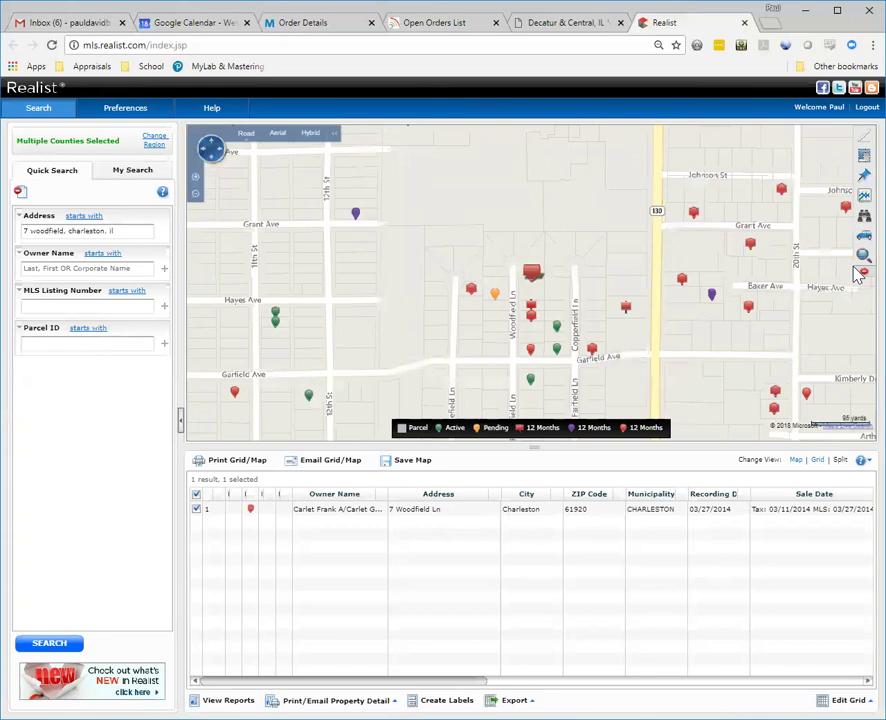
drag(531, 335, 538, 248)
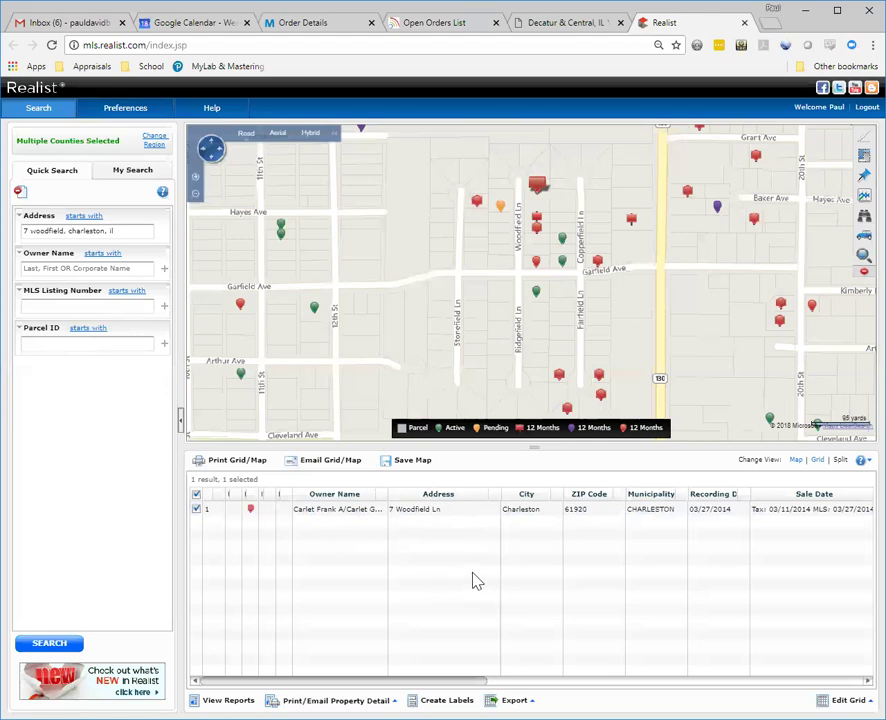
click(445, 512)
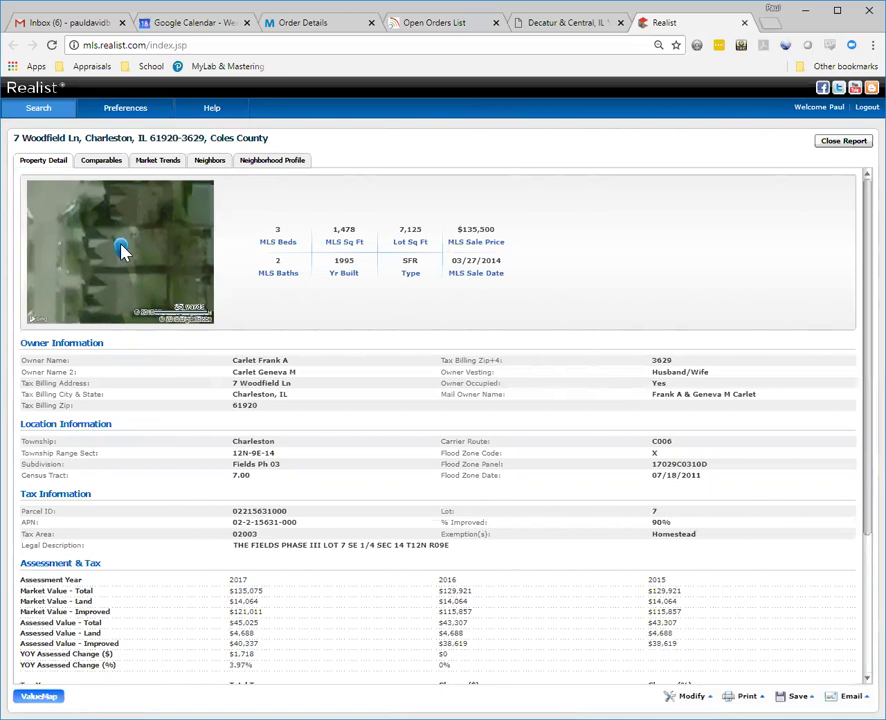
click(104, 164)
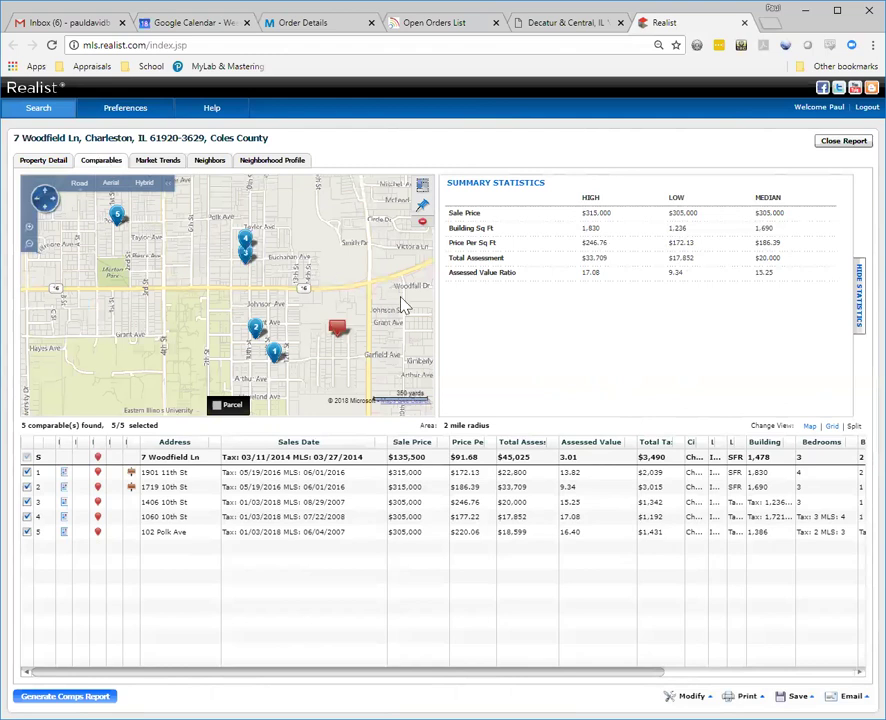
click(399, 473)
click(700, 698)
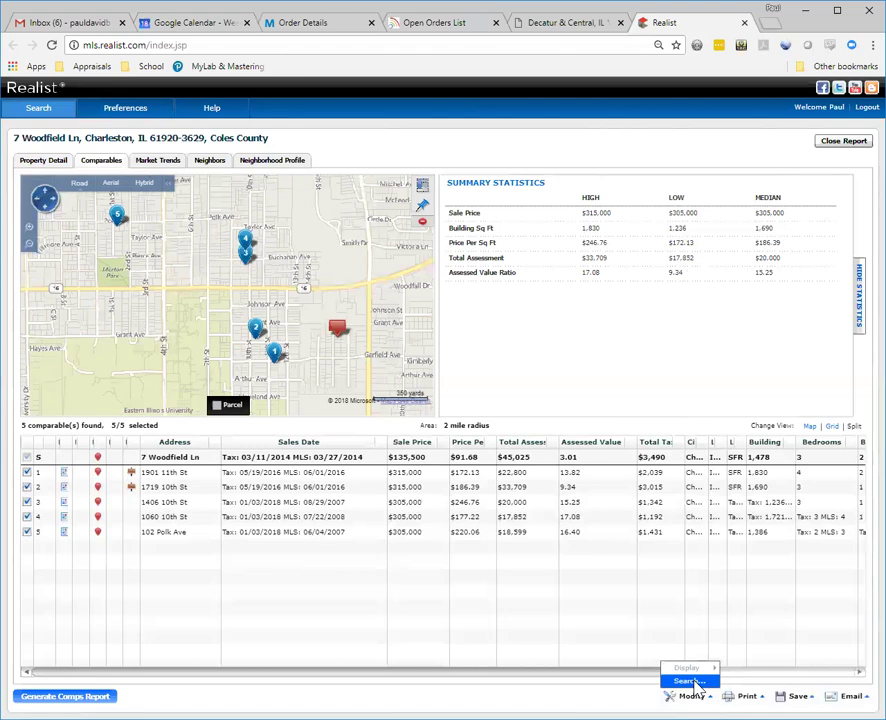
click(688, 681)
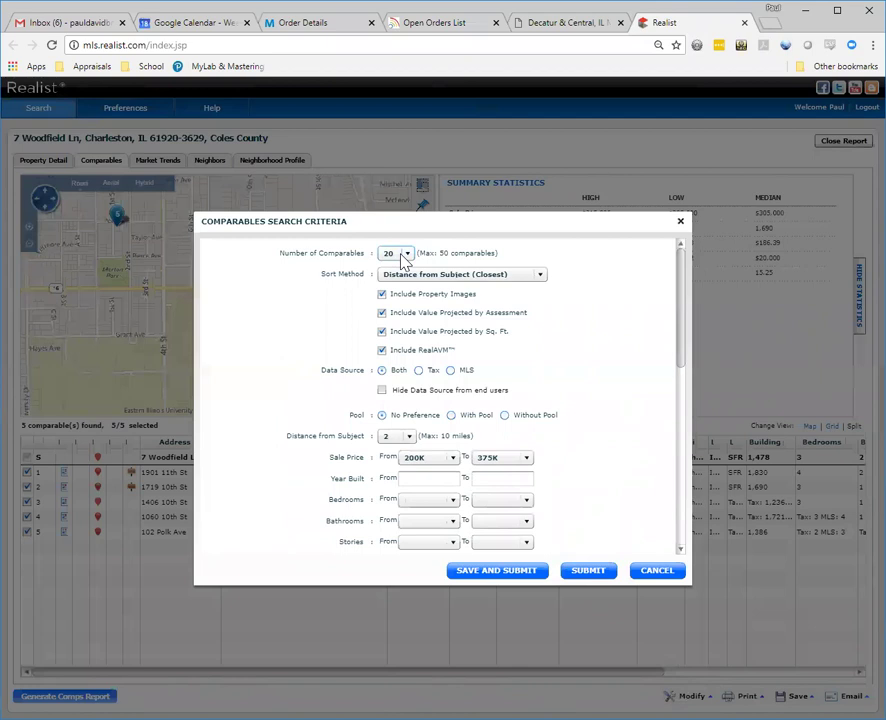
click(450, 268)
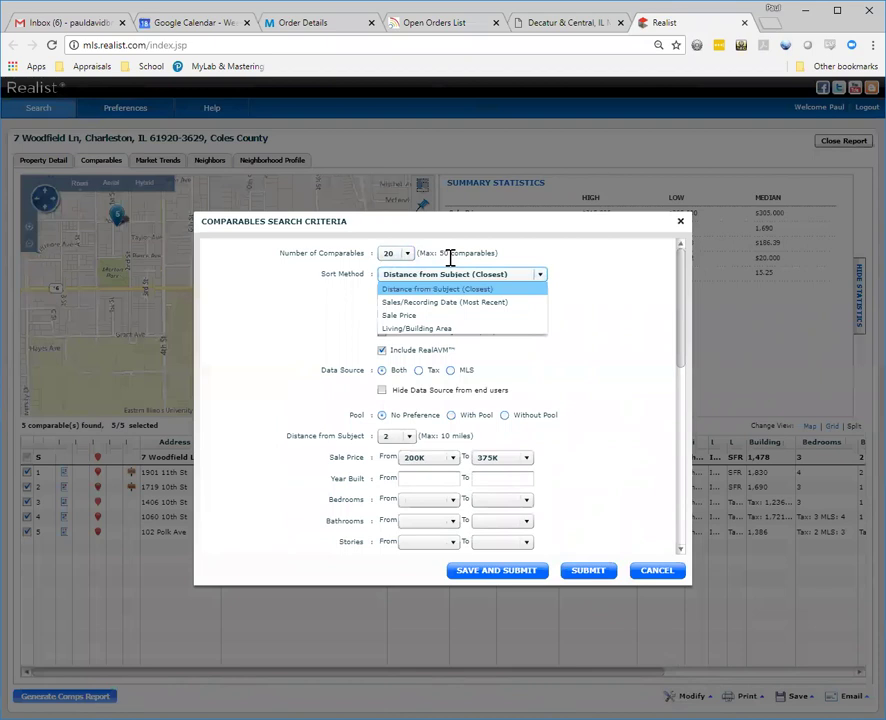
click(450, 258)
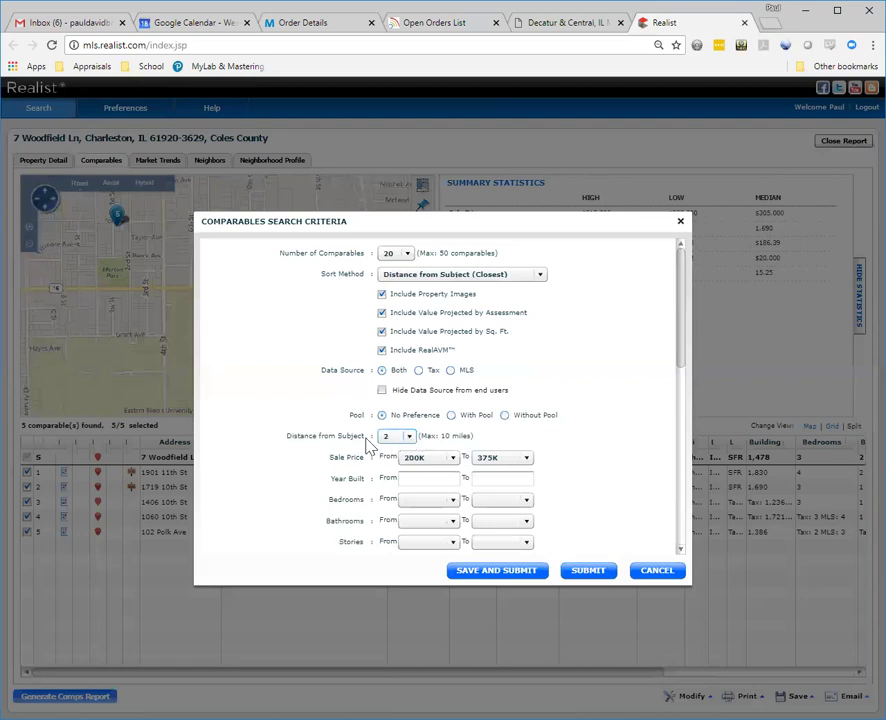
Step: Limit comparables to within 1 mile with a 100K minimum sale price
click(405, 437)
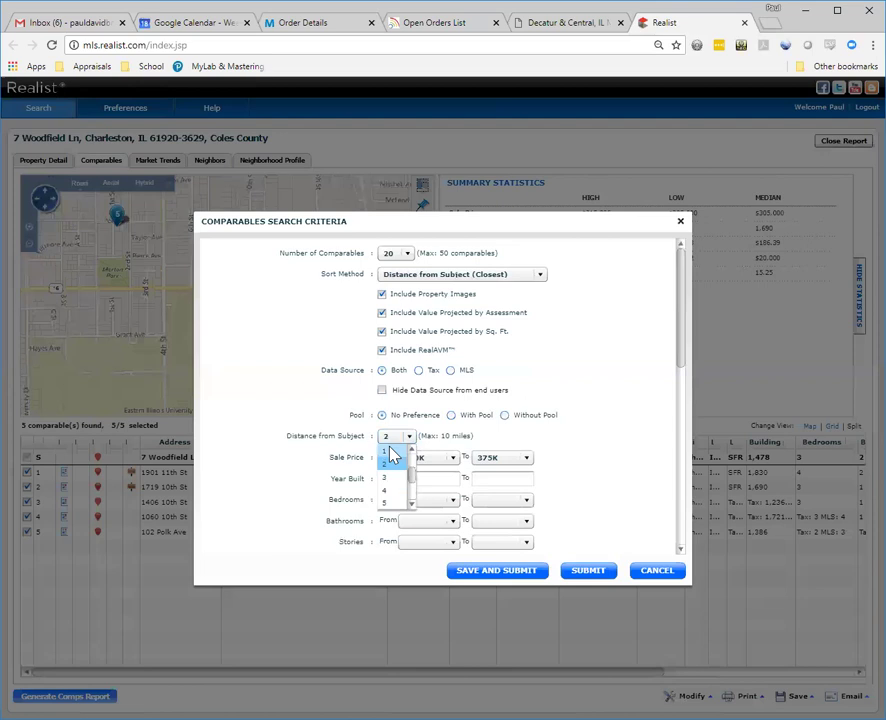
click(390, 451)
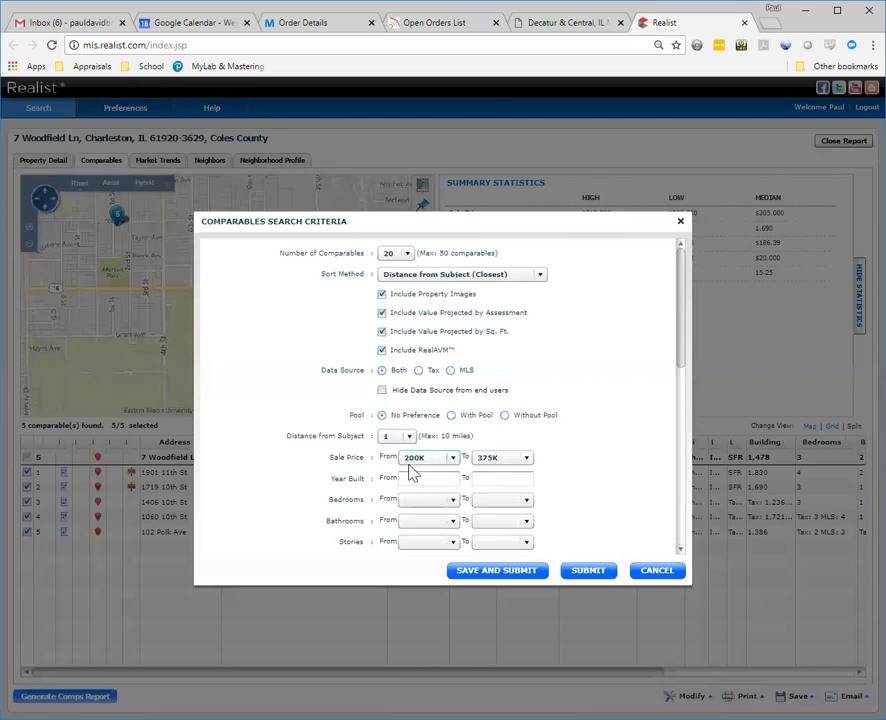
click(447, 461)
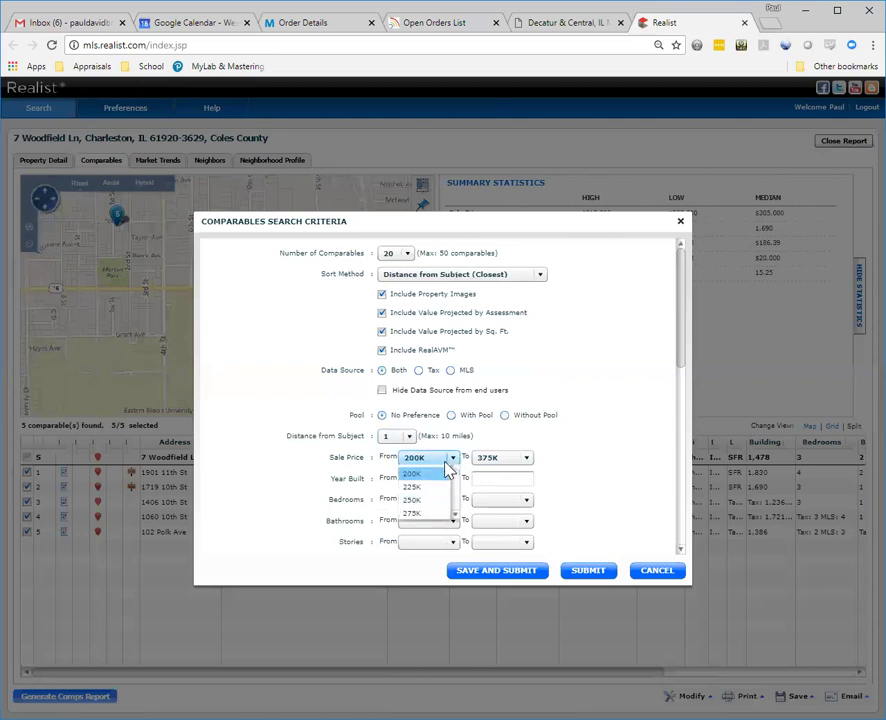
click(453, 470)
click(453, 470)
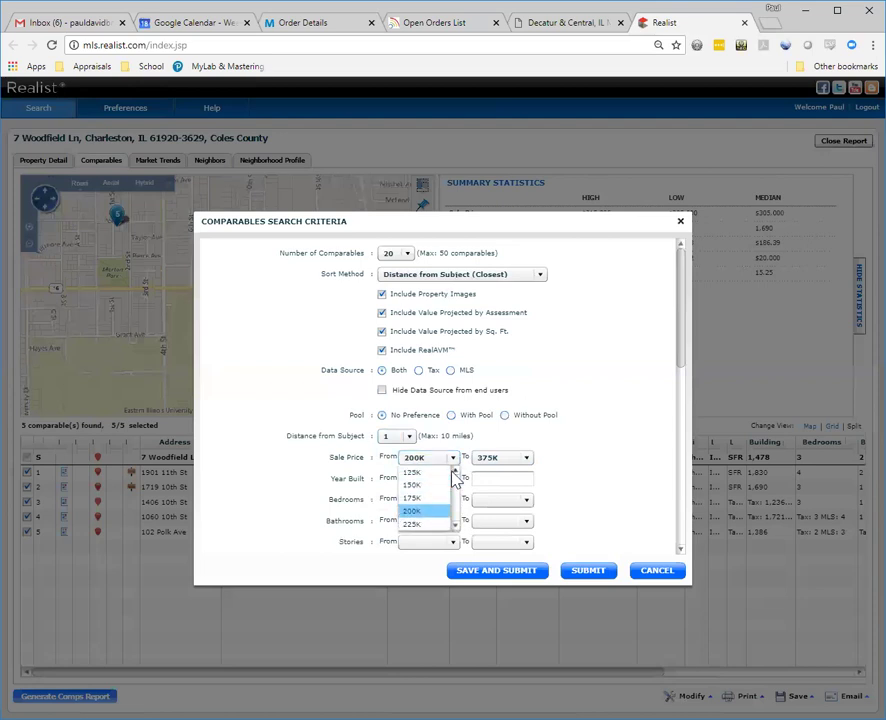
click(453, 472)
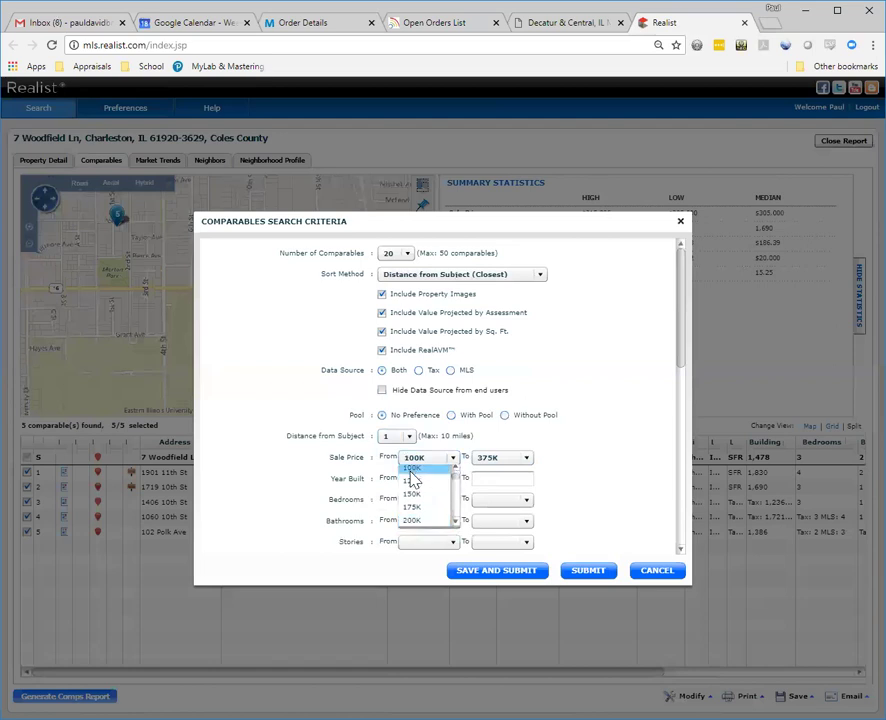
click(413, 476)
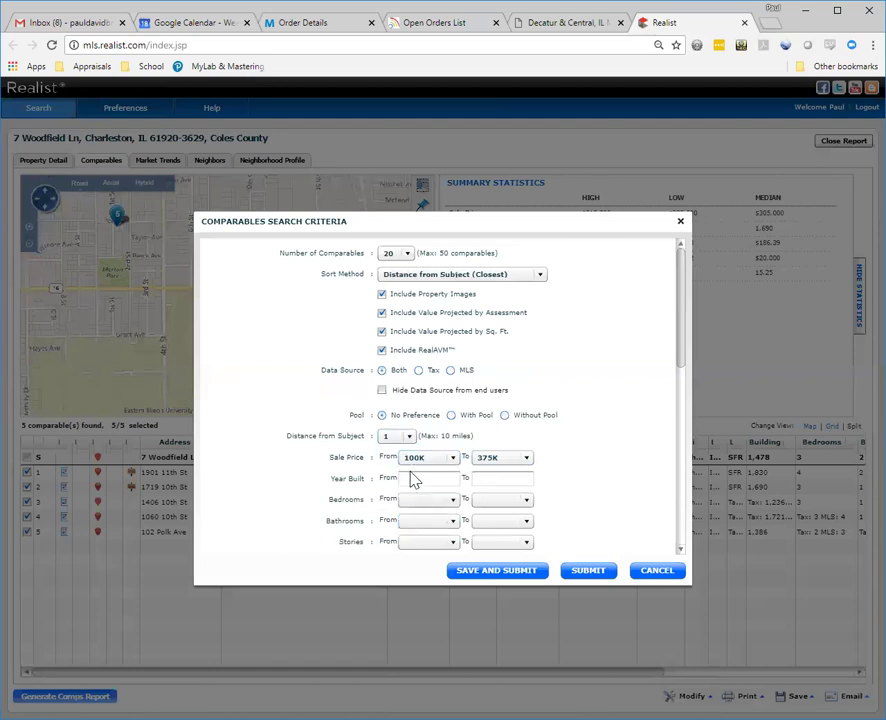
Step: Set the maximum sale price to 175K
key(Tab)
key(alt+Down)
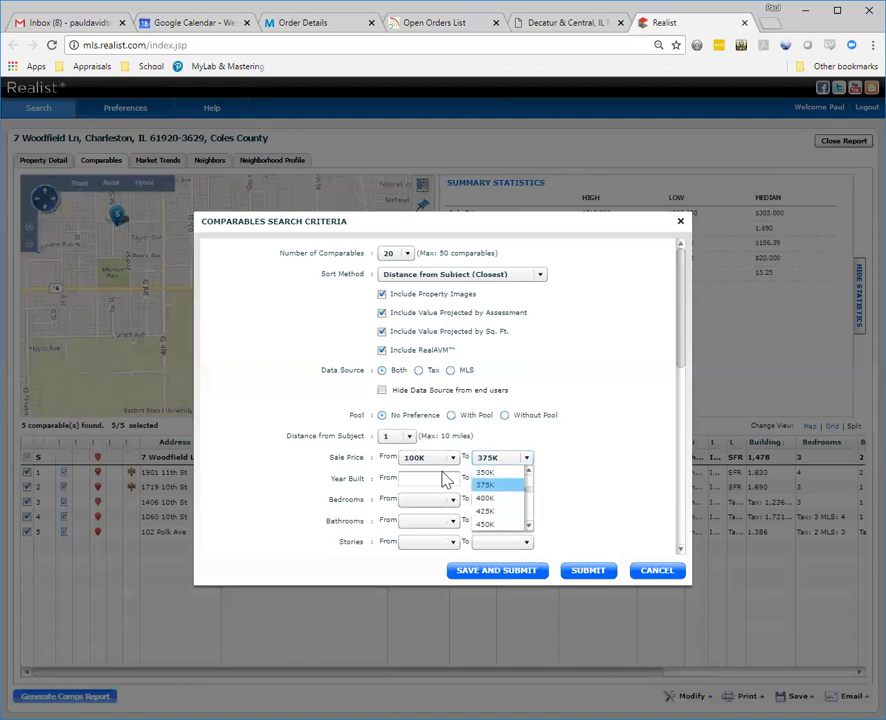
key(Up)
key(Up)
key(Up)
key(Up)
key(Up)
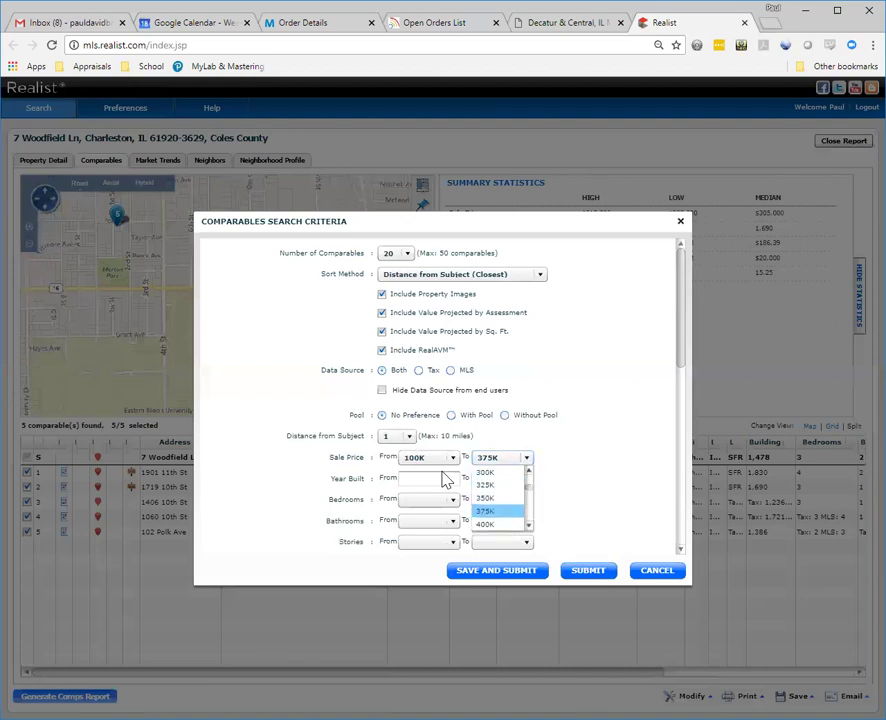
key(Up)
key(Up)
key(Up)
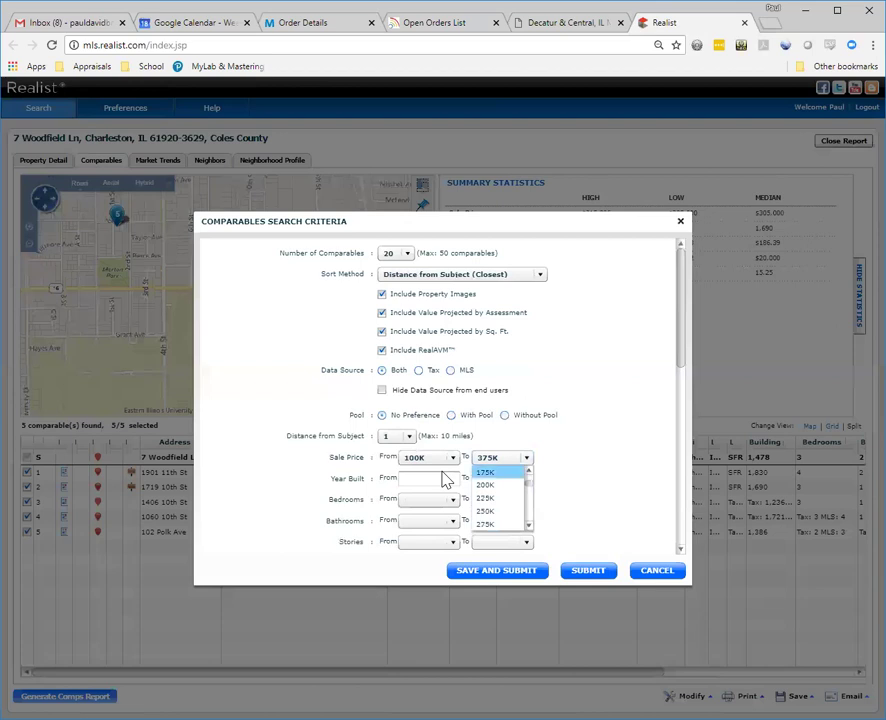
key(Return)
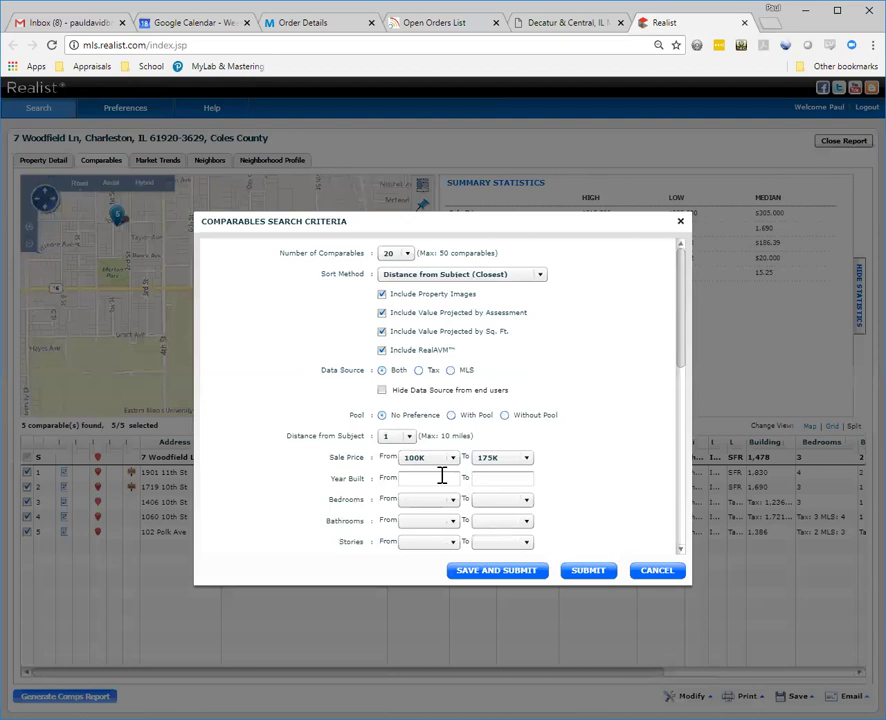
Step: Enter Year Built from 1990 to 2015
click(441, 476)
text(1990)
key(Tab)
text(2015)
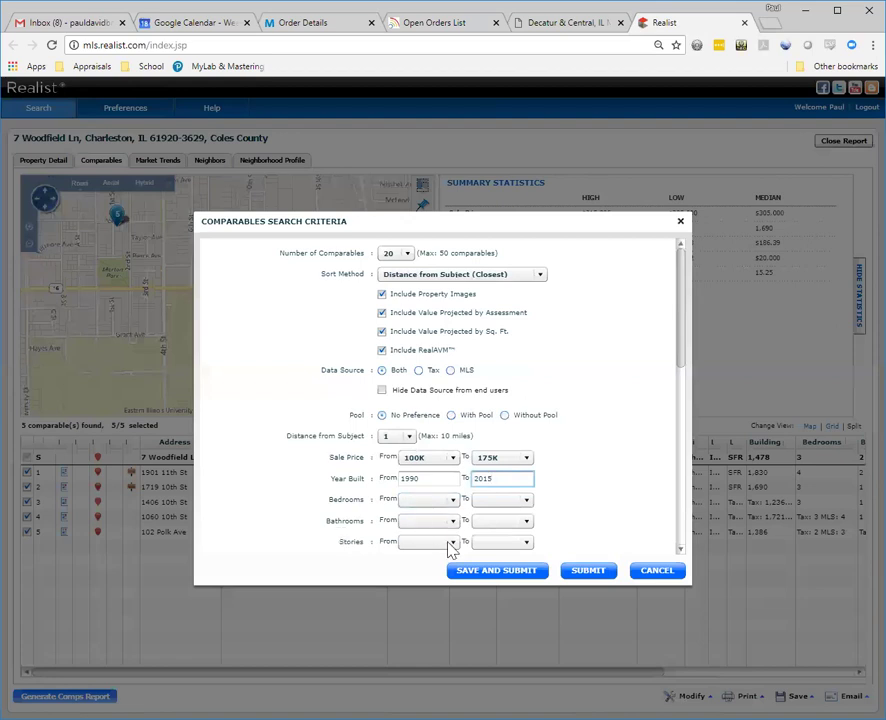
Step: Keep Site Influence at No Preference and switch the time period to 12 Months Back
scroll(455, 540, down, 1)
scroll(455, 540, down, 5)
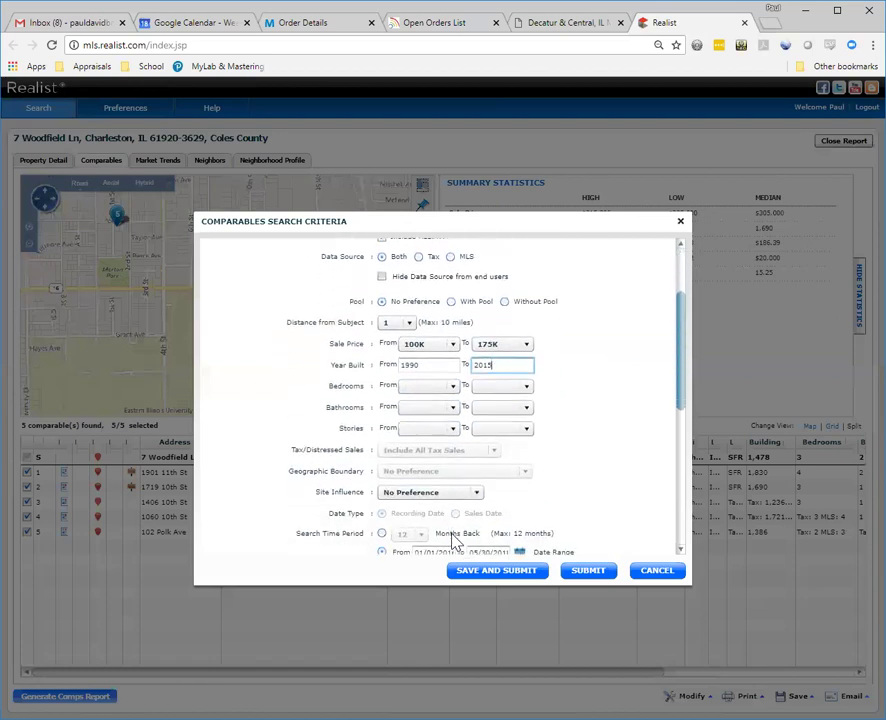
scroll(455, 540, down, 6)
scroll(455, 541, down, 3)
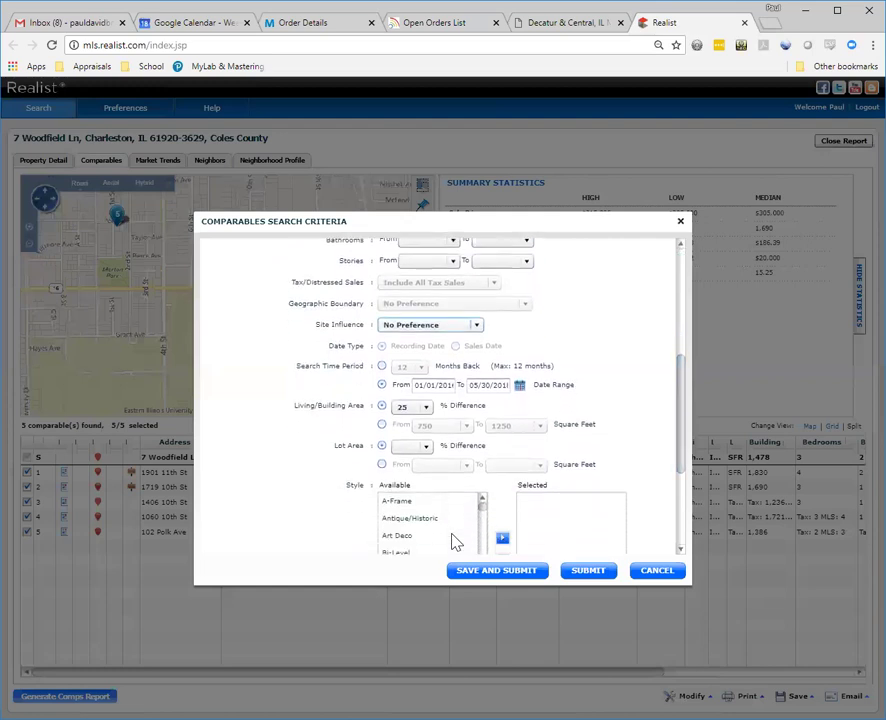
key(alt+Down)
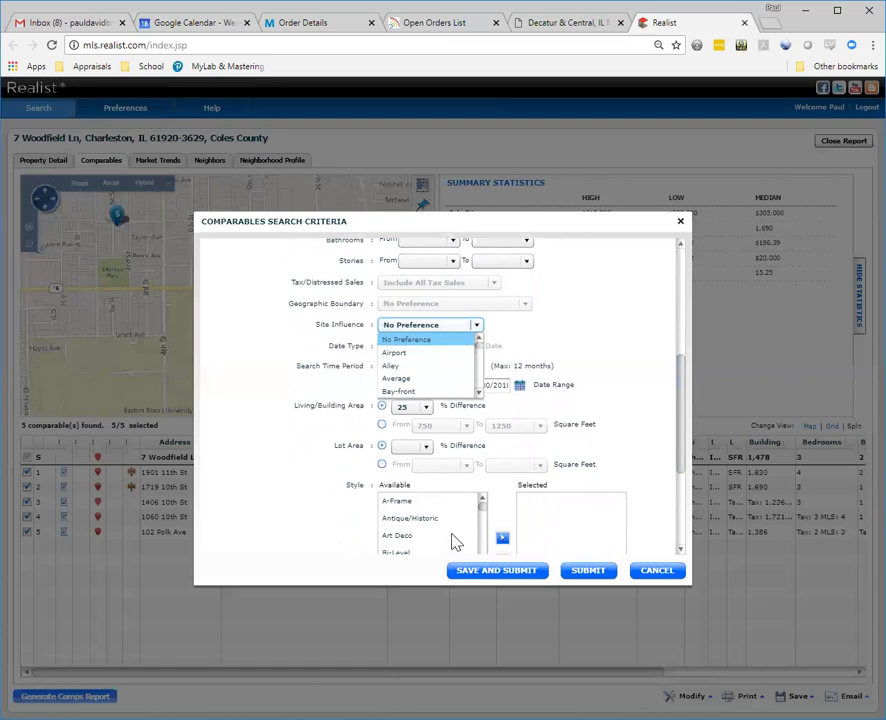
key(Escape)
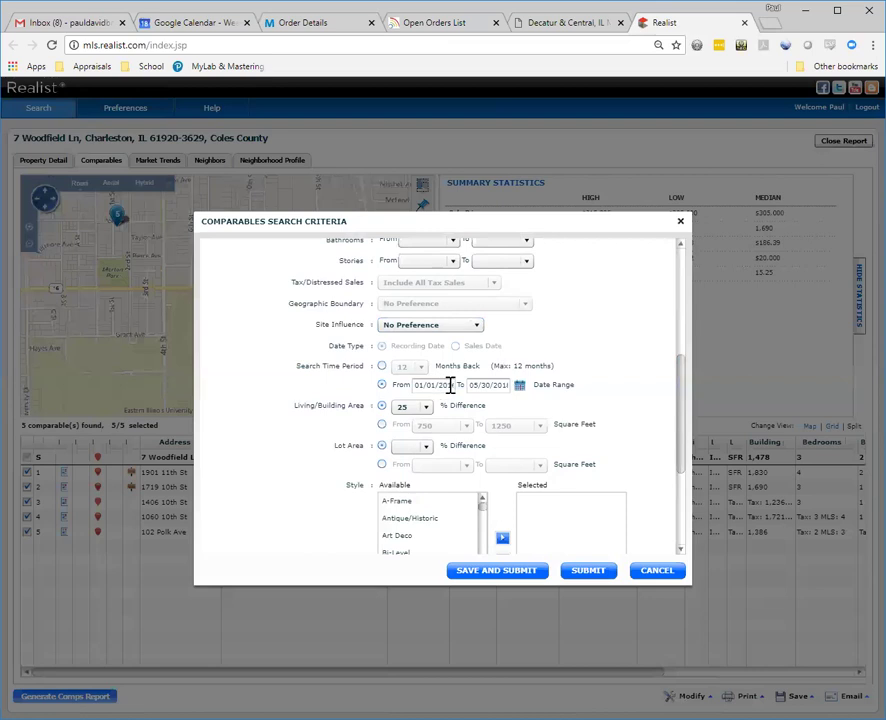
click(382, 367)
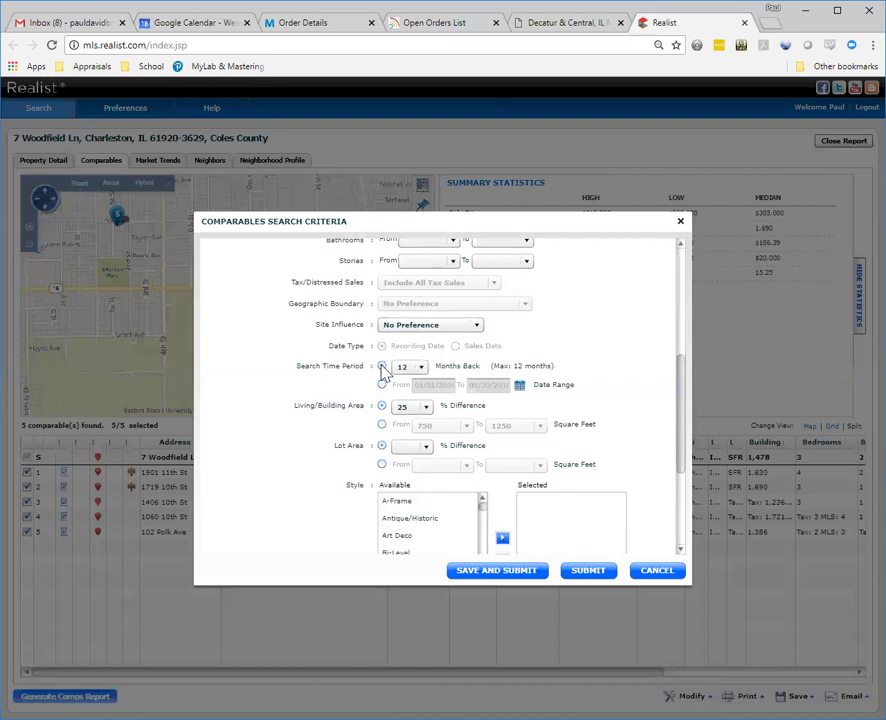
click(421, 368)
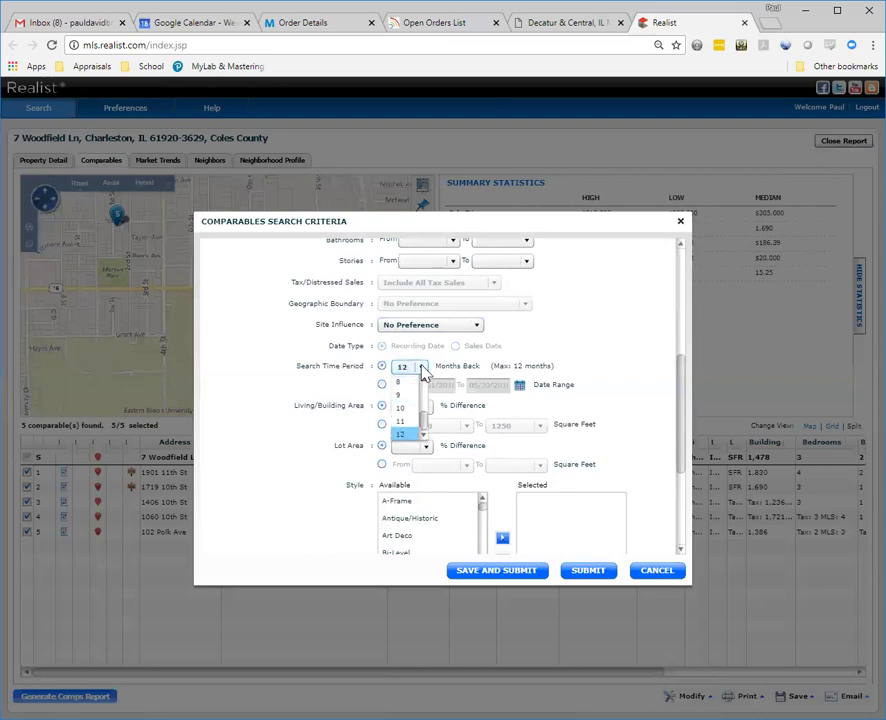
click(421, 370)
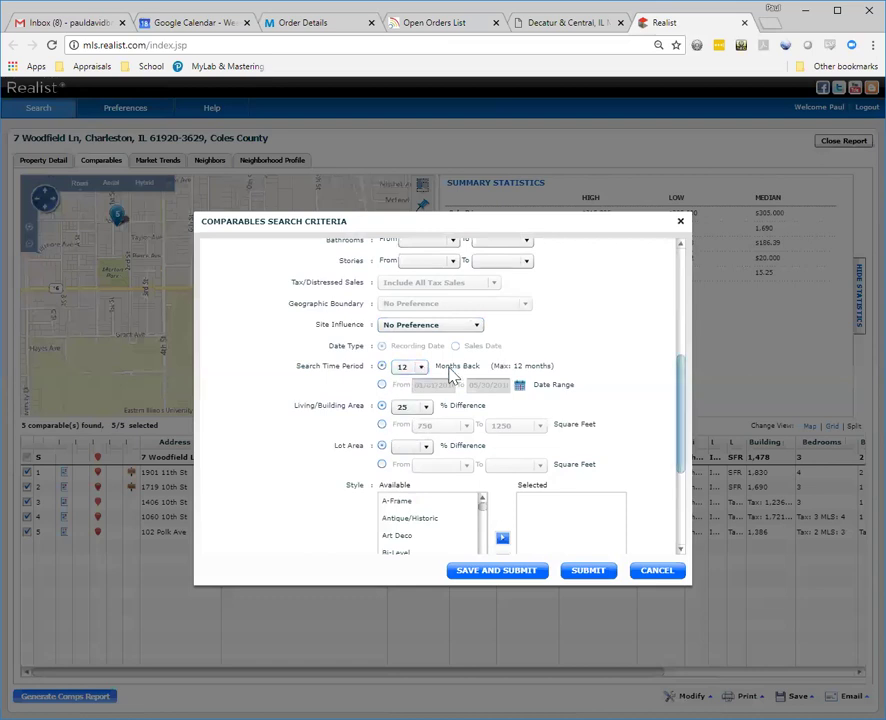
scroll(450, 375, down, 3)
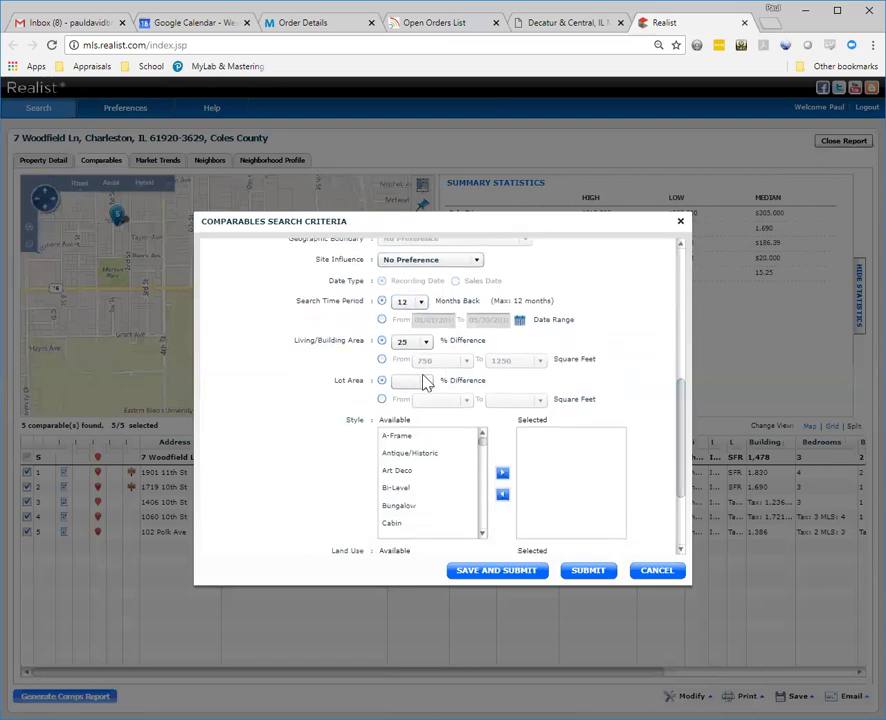
Step: Set Living/Building Area % Difference to 20 and leave Lot Area difference blank
click(424, 341)
scroll(420, 372, up, 2)
click(409, 361)
click(424, 344)
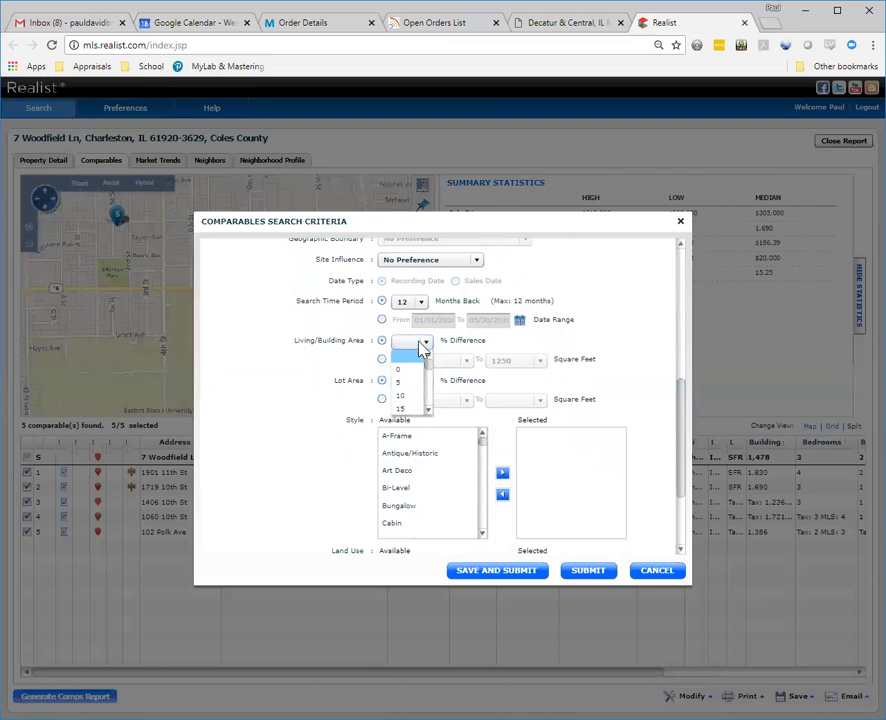
click(428, 411)
click(428, 411)
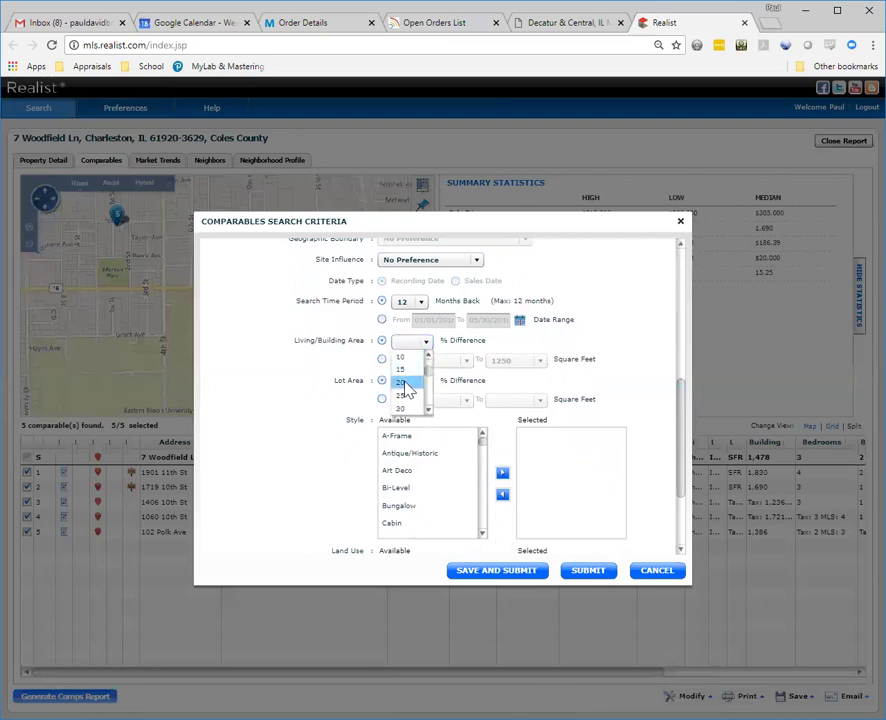
click(409, 388)
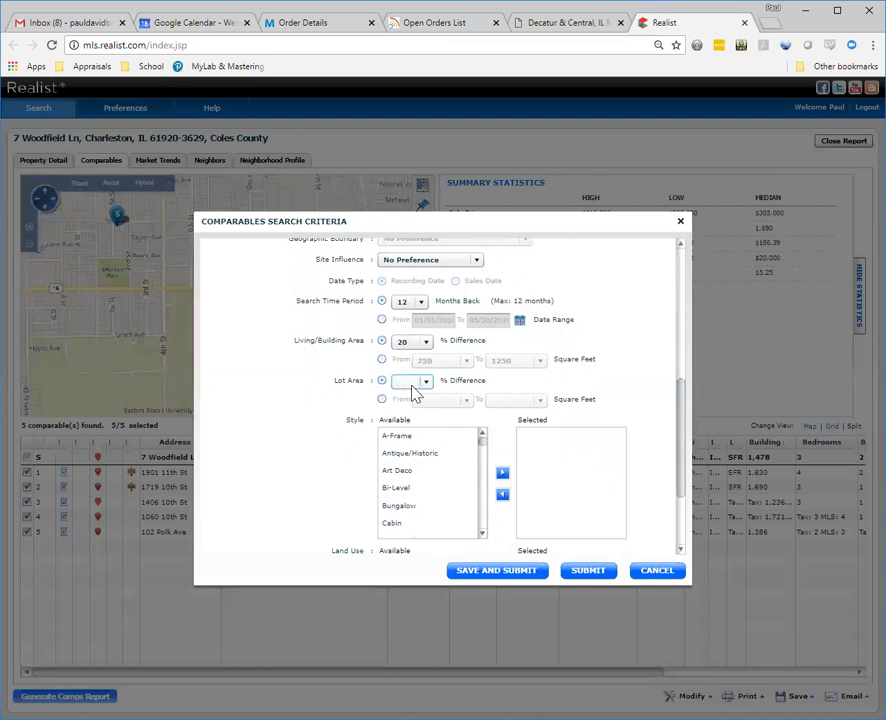
click(425, 385)
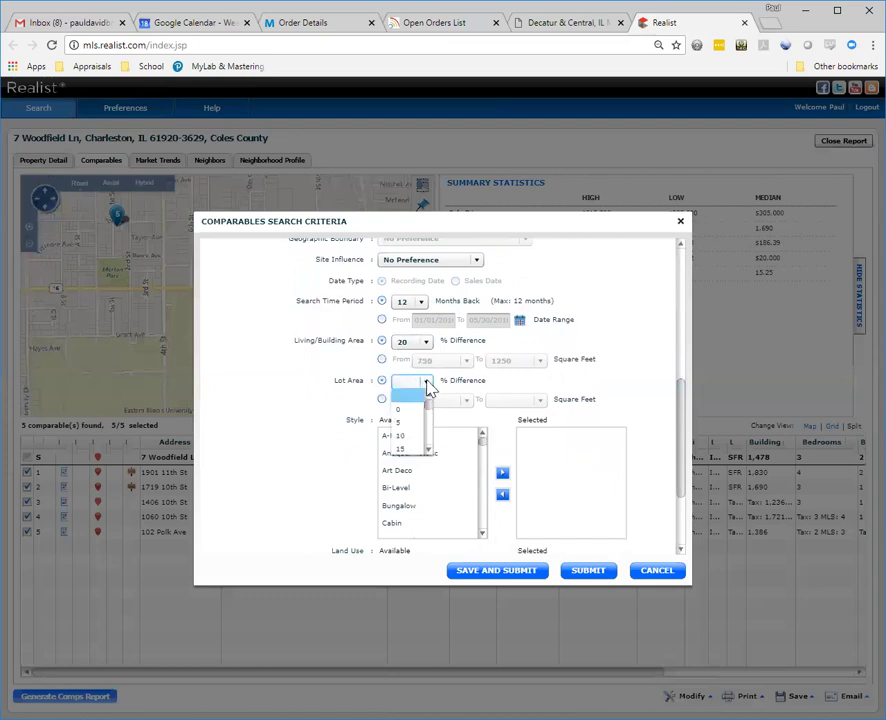
click(427, 386)
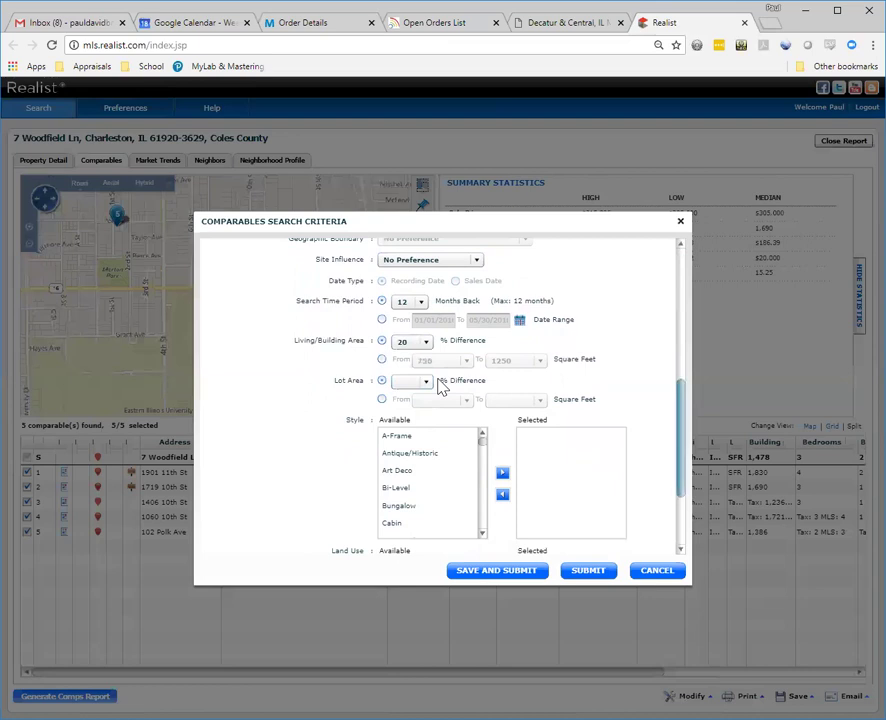
scroll(441, 388, down, 1)
scroll(441, 388, down, 2)
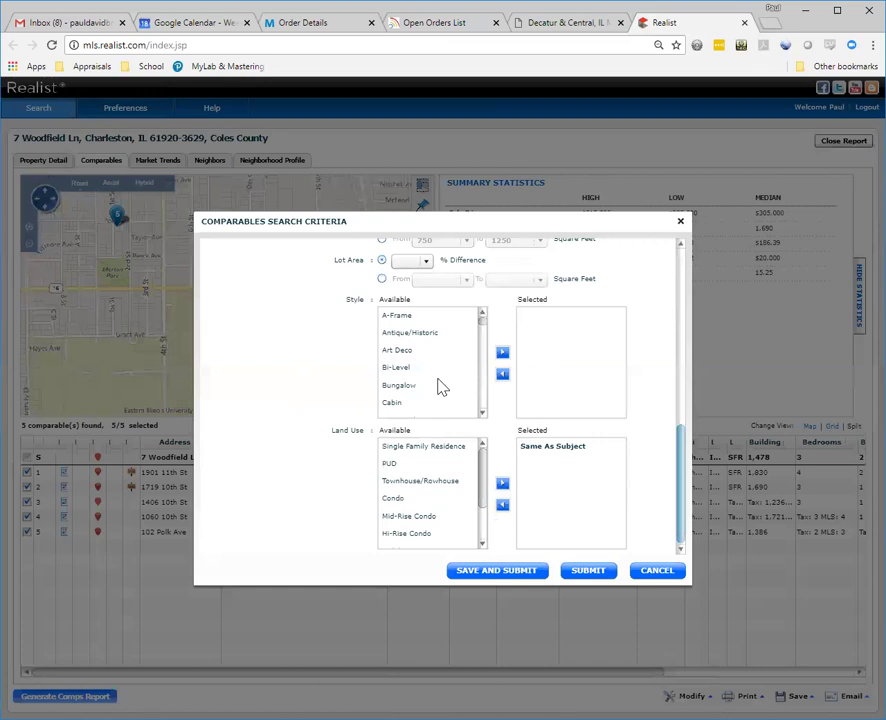
Step: Add the A-Frame style and submit the criteria, returning 9 comparables with a $133,000 median
click(418, 318)
scroll(450, 510, down, 1)
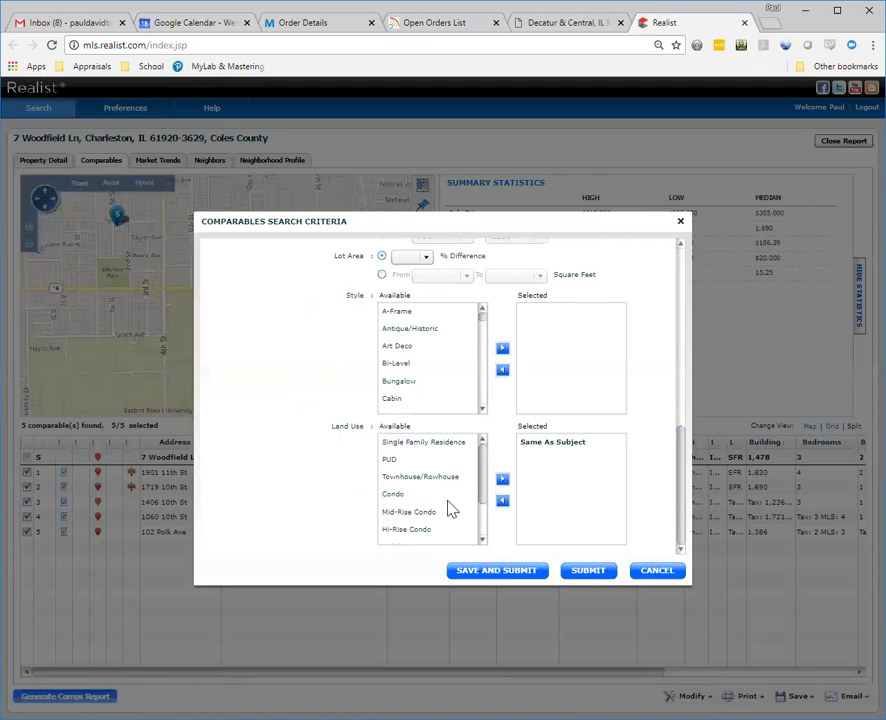
click(488, 571)
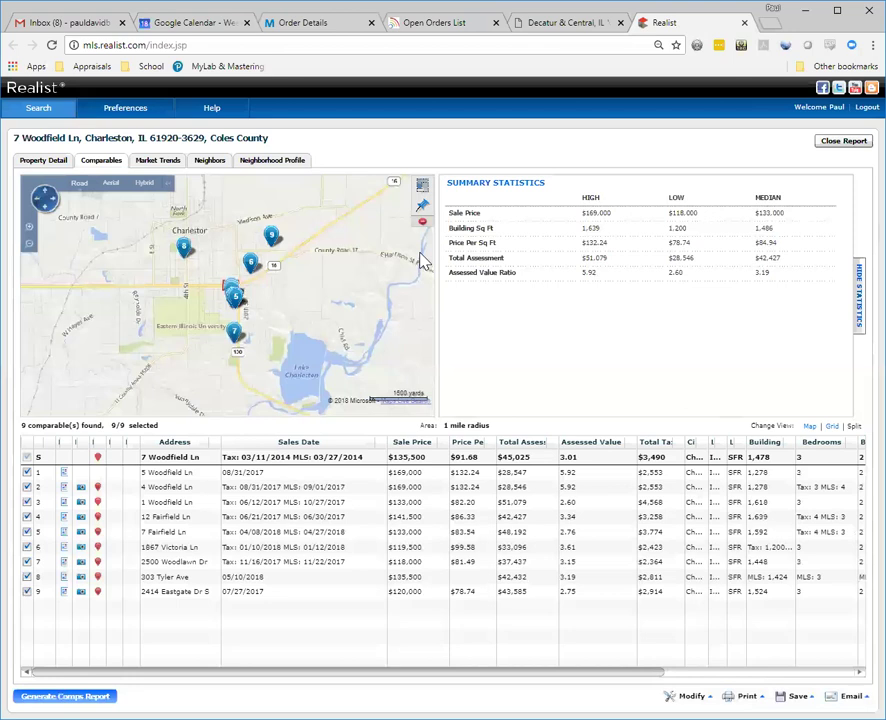
Step: Uncheck grid rows 8, 9, 6 and 7, leaving 5 of 9 comparables at a $141,500 median
click(27, 578)
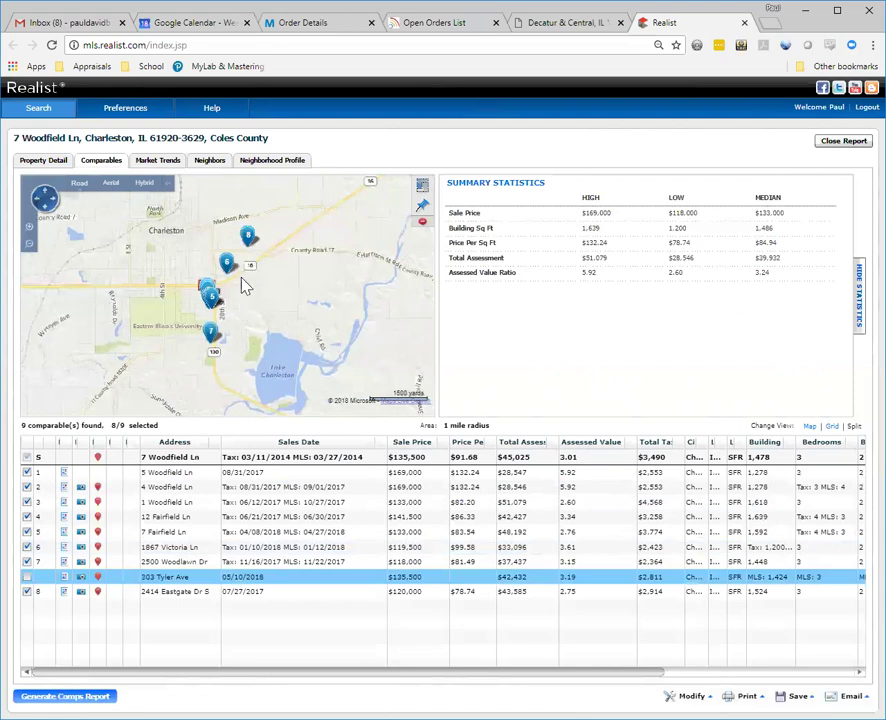
click(27, 592)
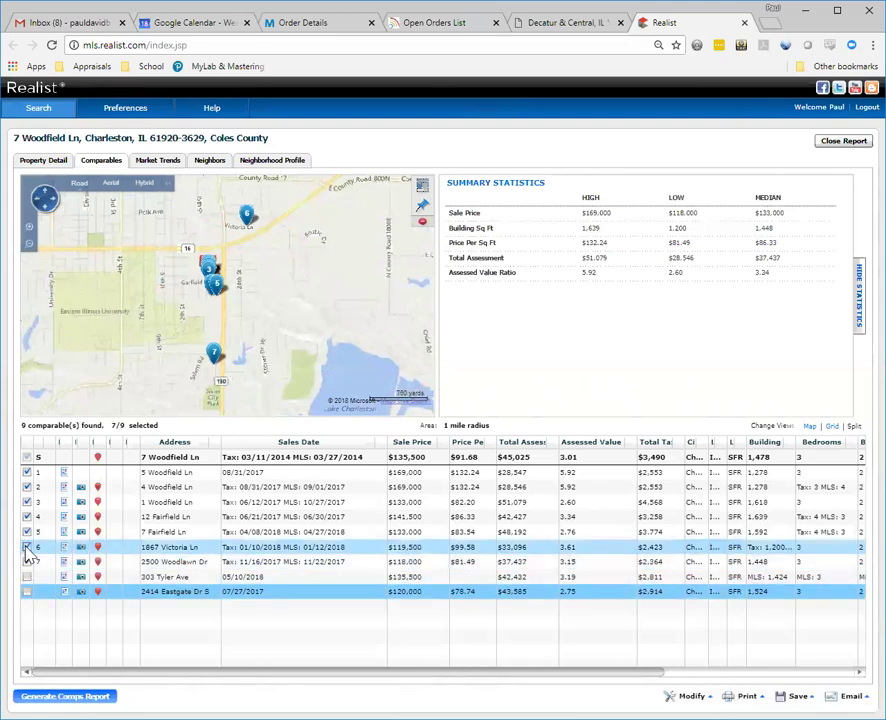
click(26, 549)
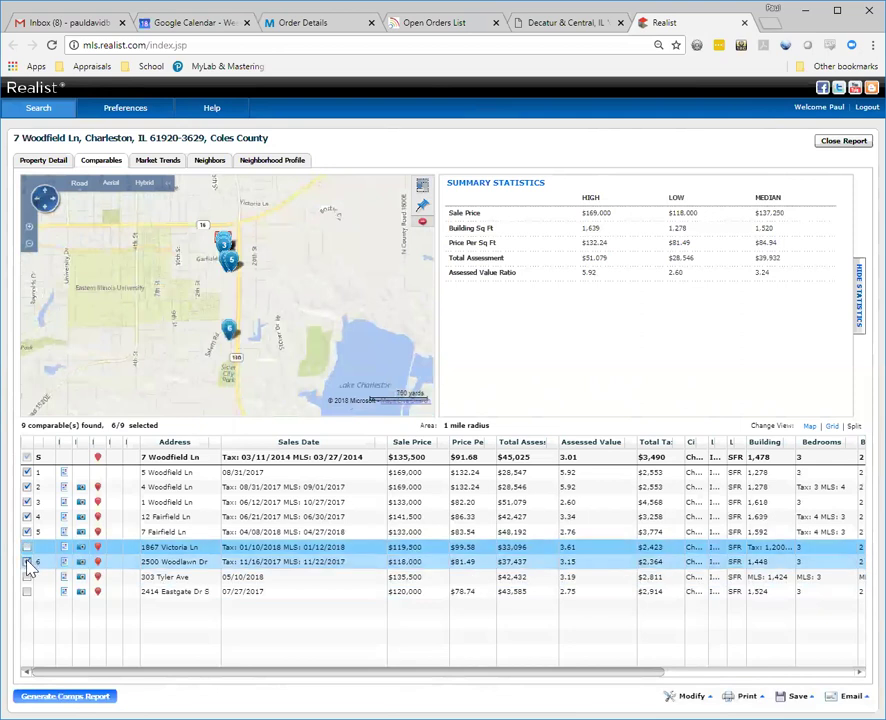
click(26, 563)
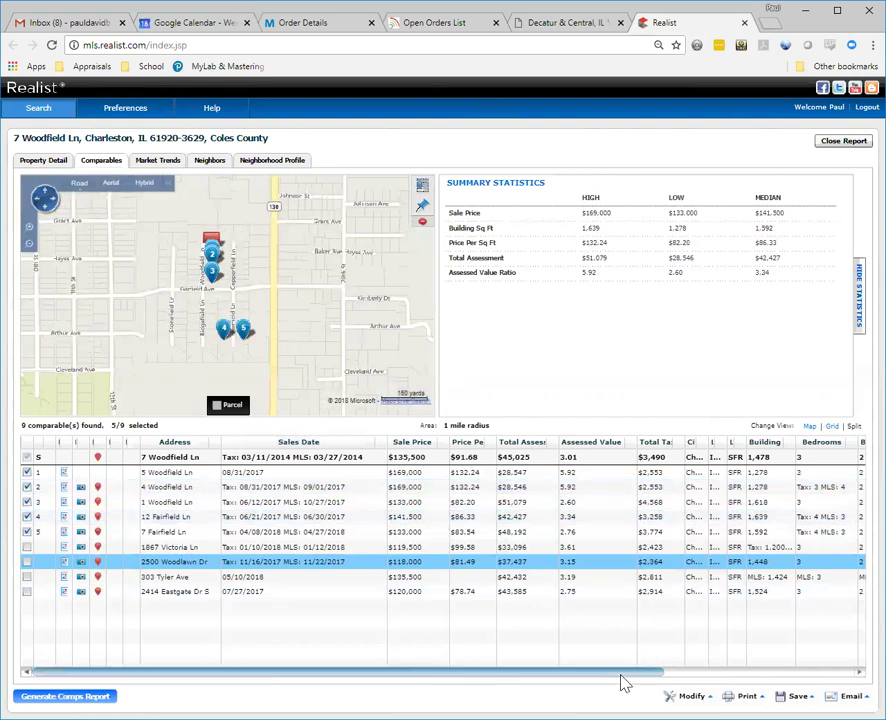
scroll(635, 678, right, 2)
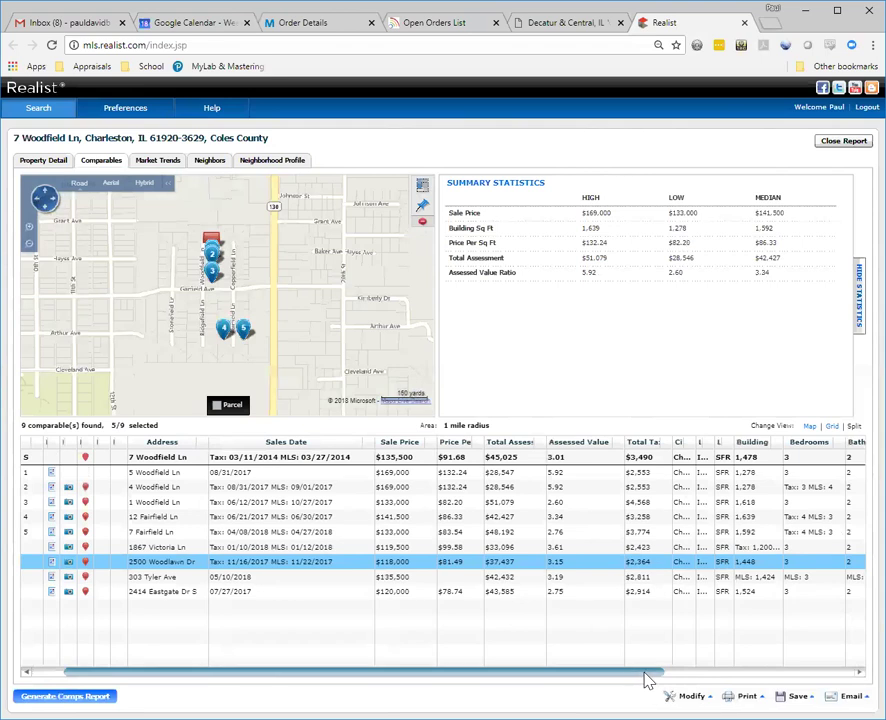
scroll(680, 680, right, 1)
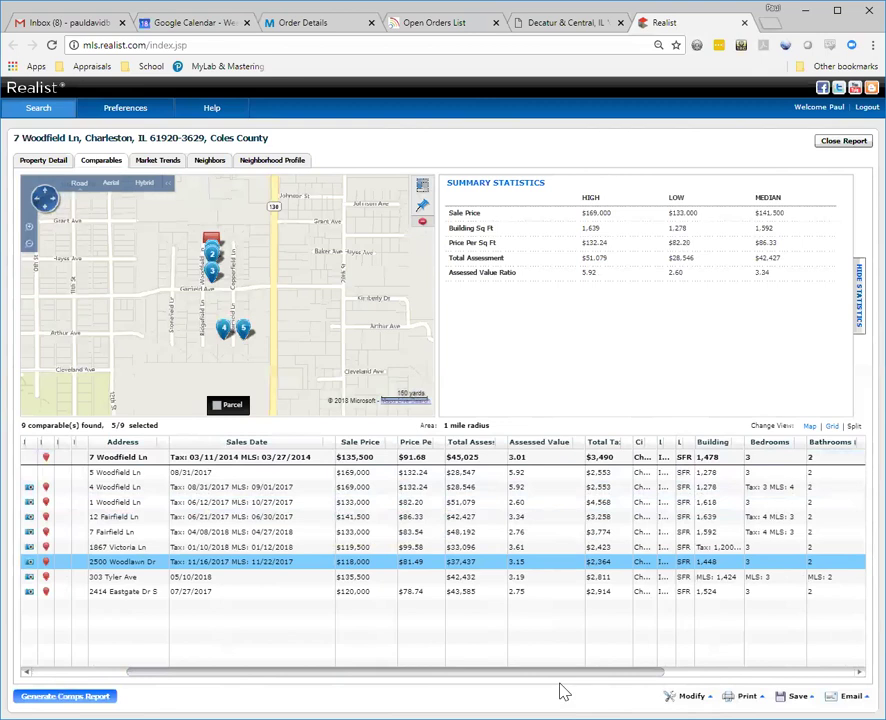
drag(556, 678, 419, 680)
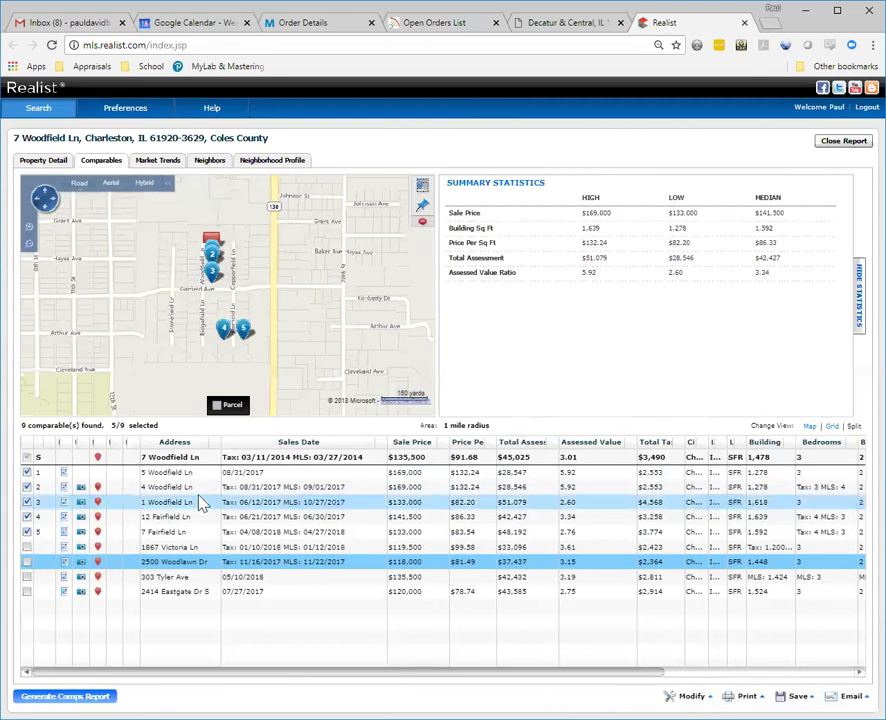
click(27, 487)
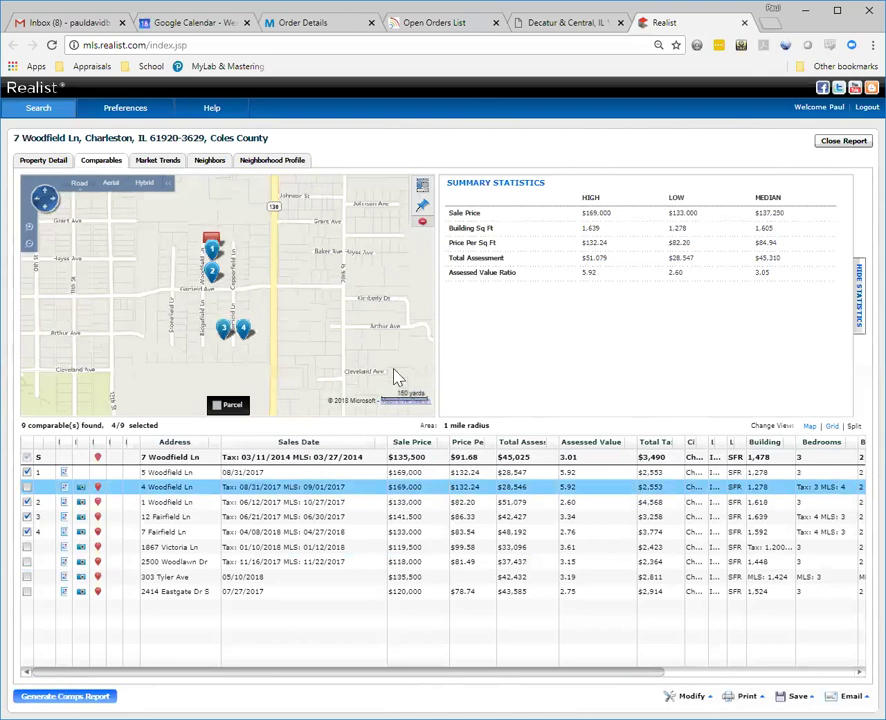
click(27, 487)
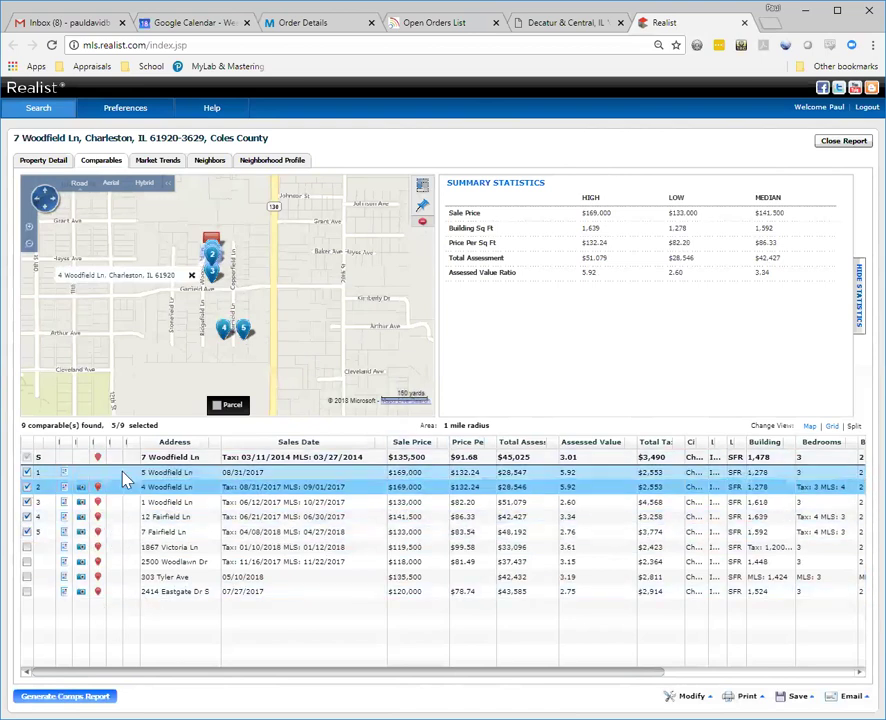
Step: Generate the comps report for the five selected sales, showing the $144,035 subject RealAVM
click(76, 697)
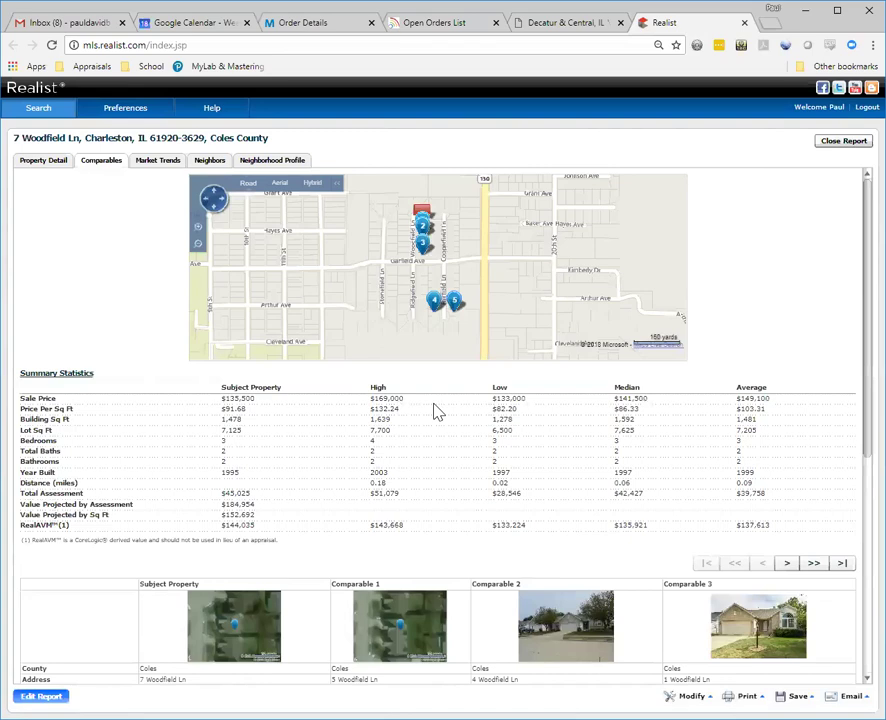
scroll(437, 412, down, 1)
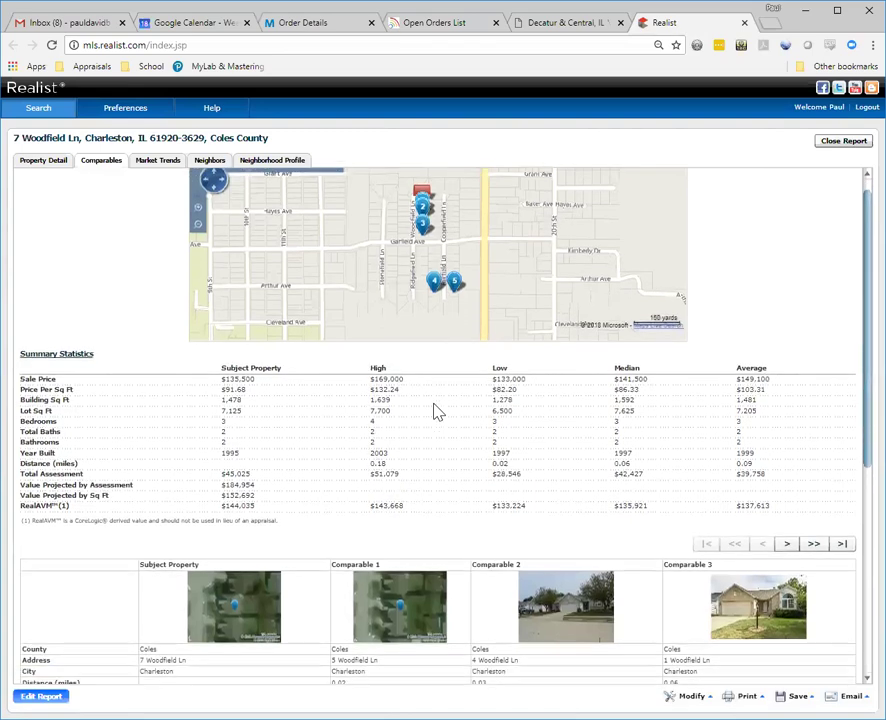
scroll(434, 410, down, 1)
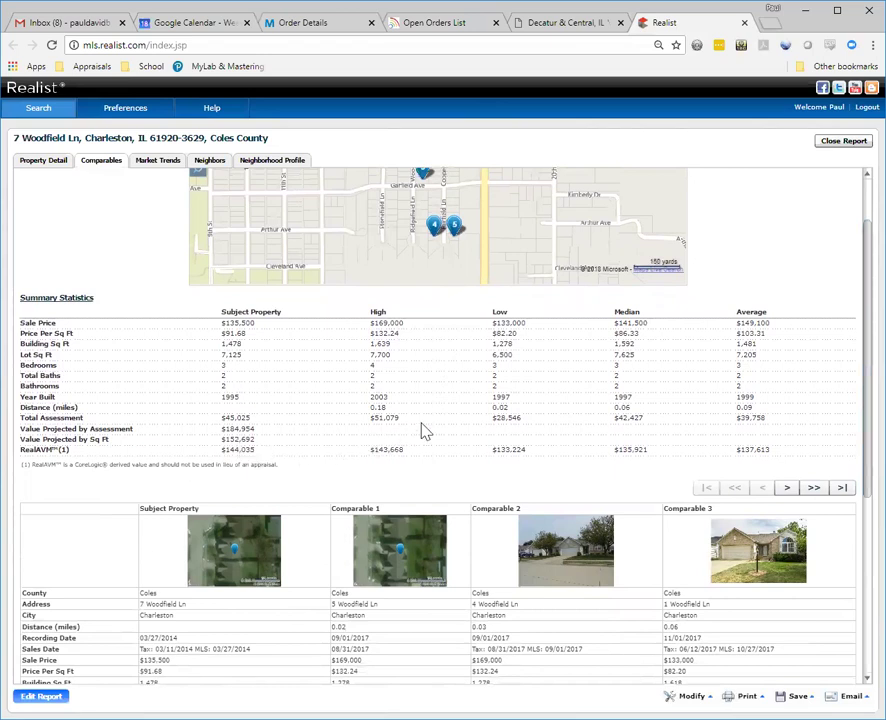
scroll(422, 430, down, 1)
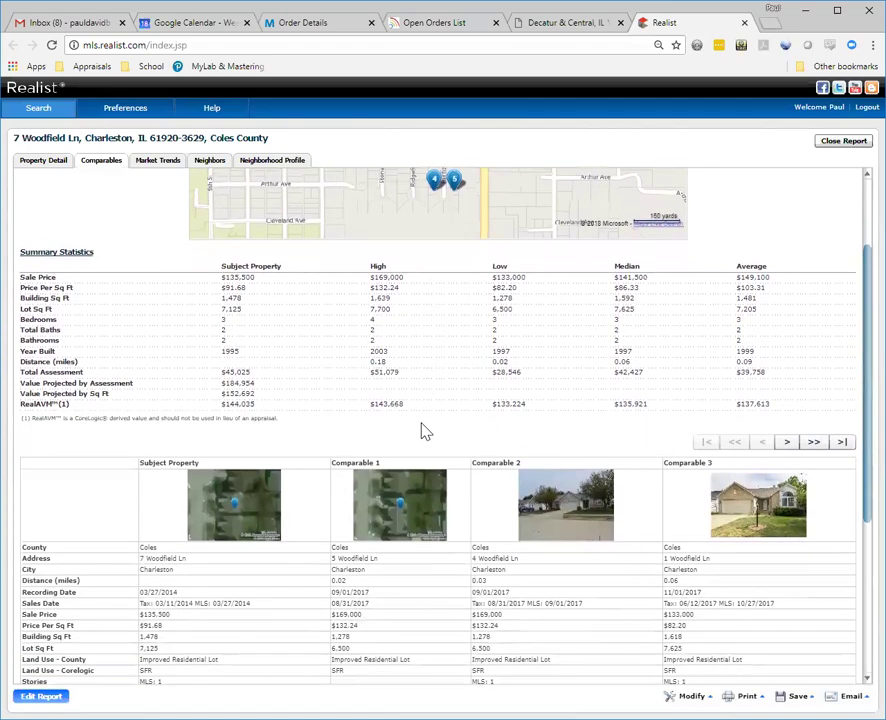
scroll(422, 430, down, 3)
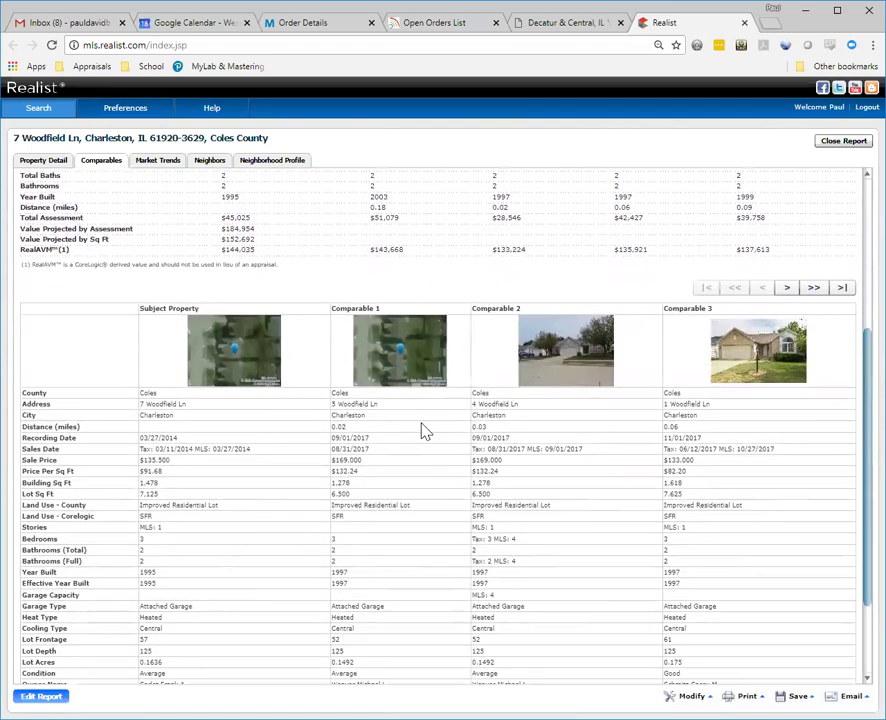
scroll(422, 430, down, 2)
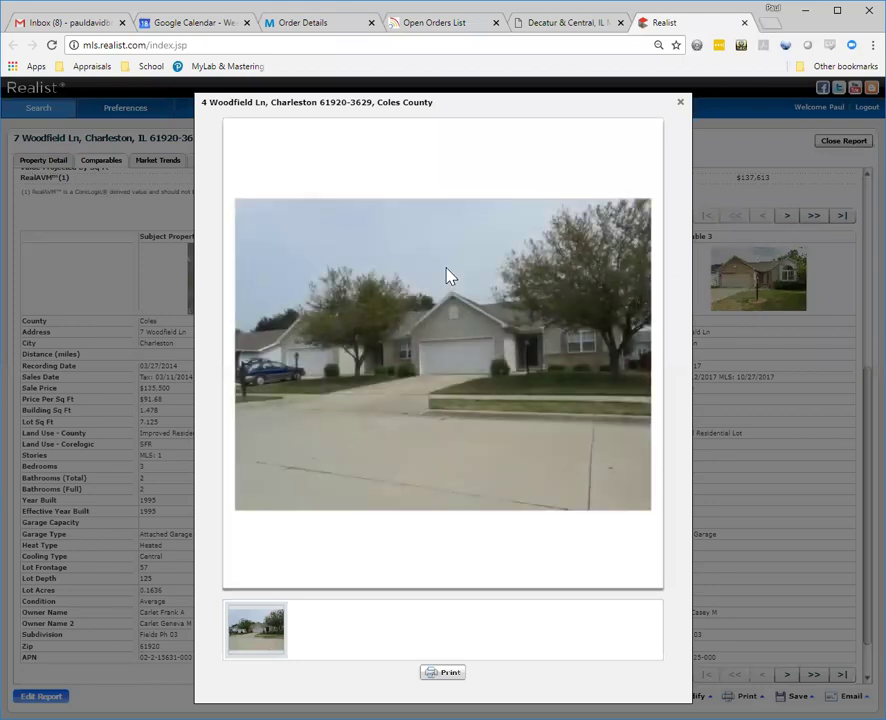
click(682, 104)
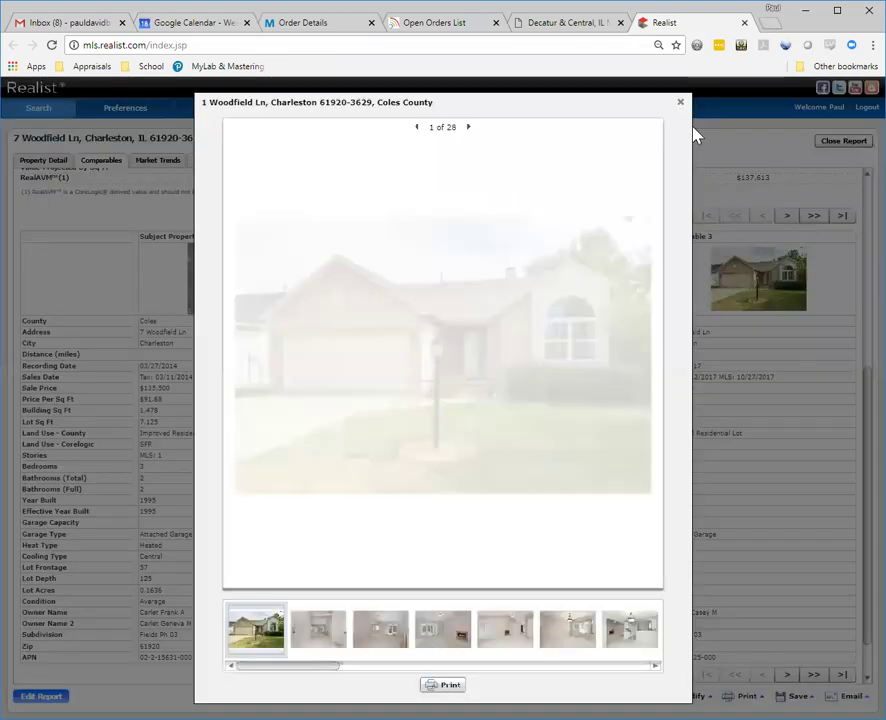
click(312, 641)
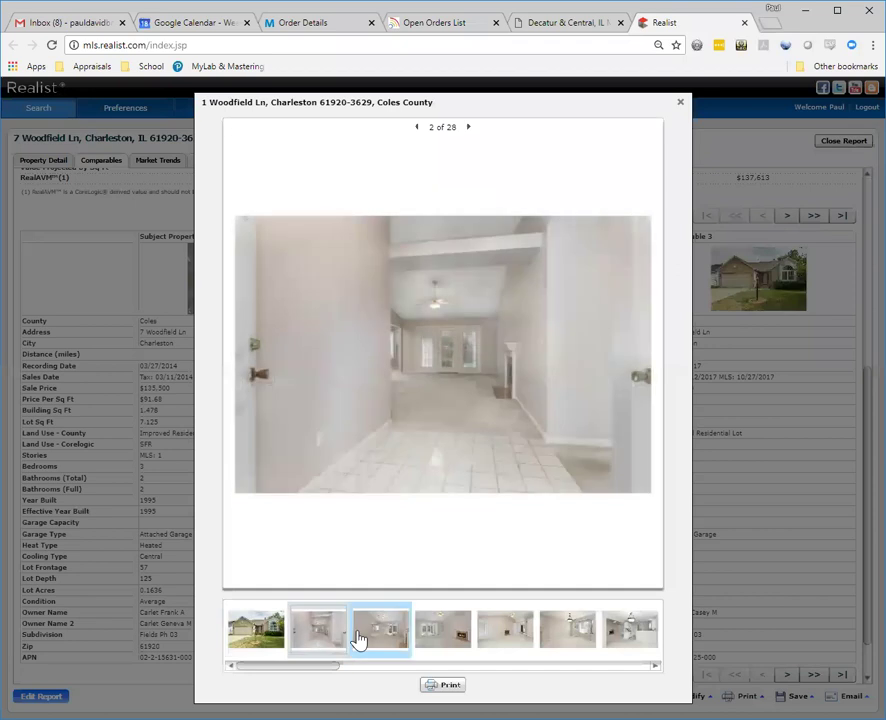
click(380, 640)
click(420, 646)
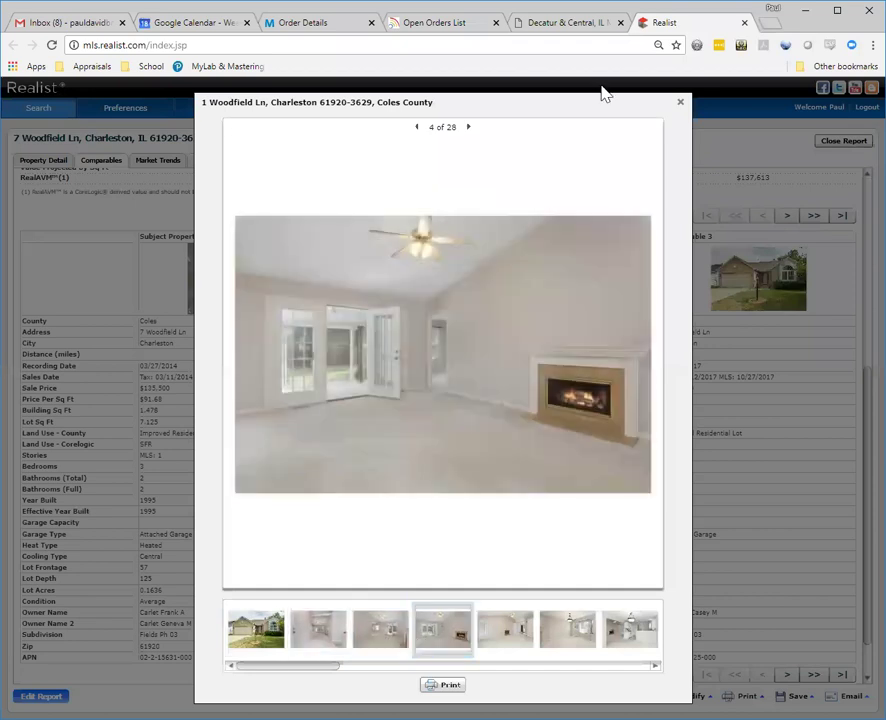
click(684, 103)
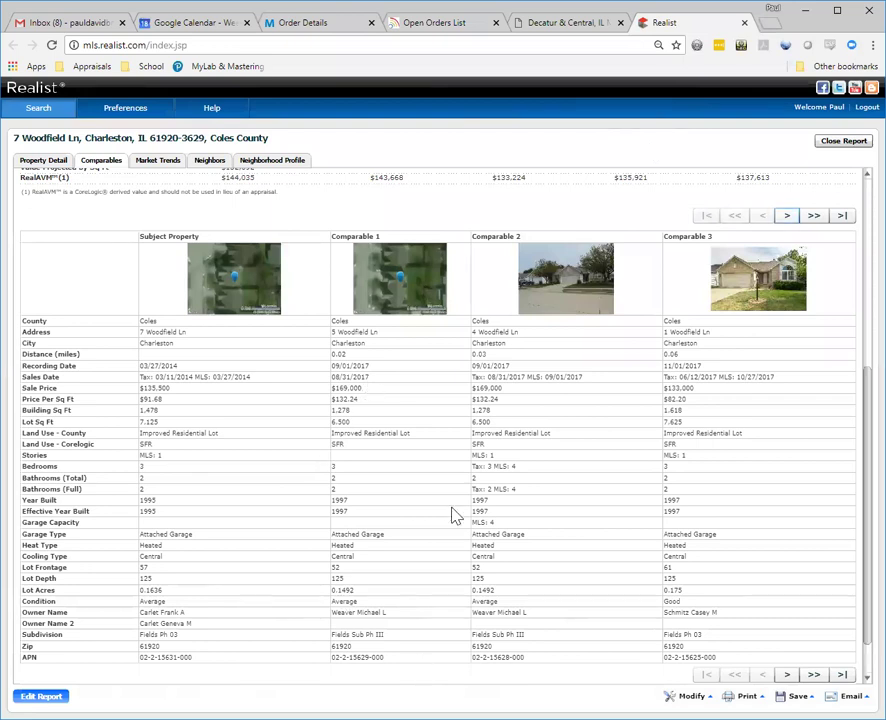
key(Return)
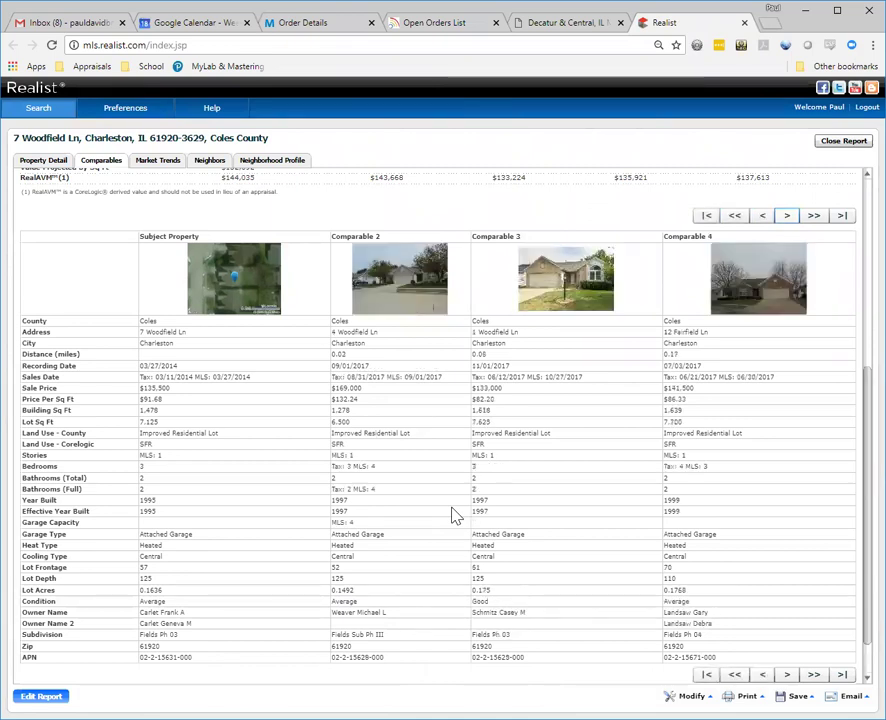
key(Return)
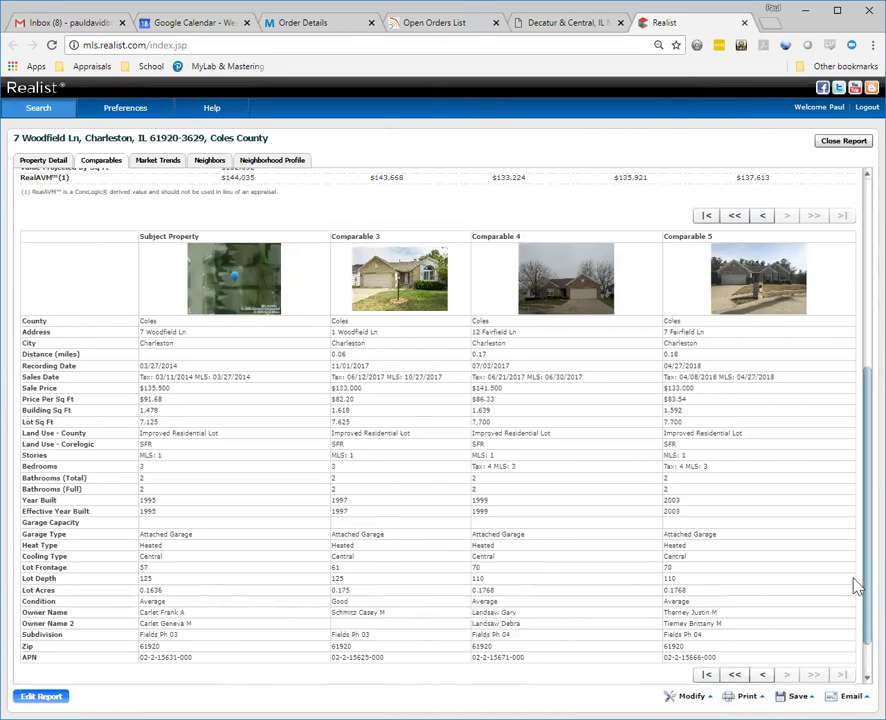
scroll(856, 580, down, 1)
scroll(856, 652, up, 4)
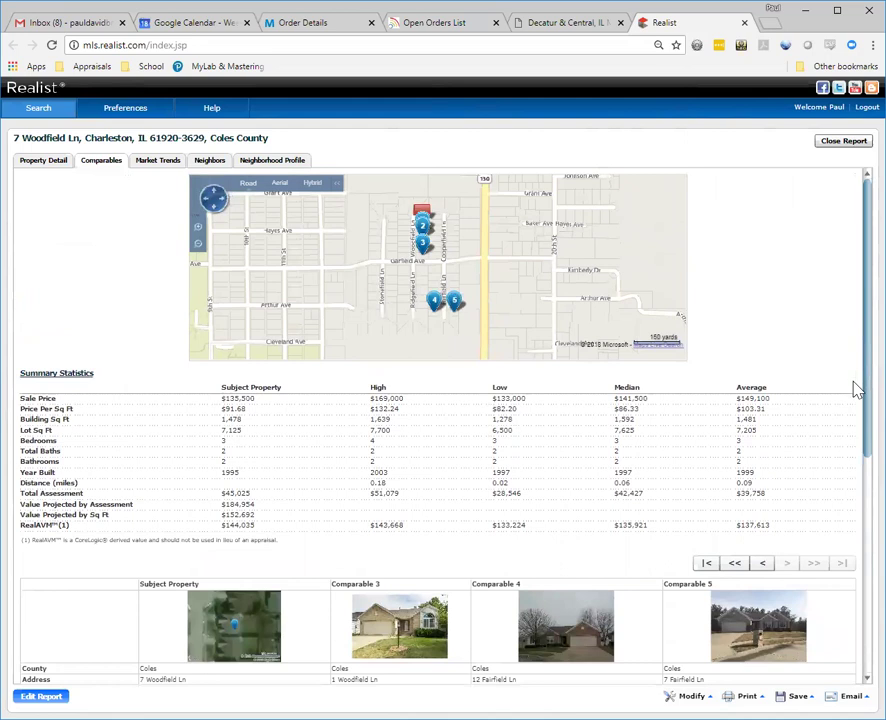
click(800, 696)
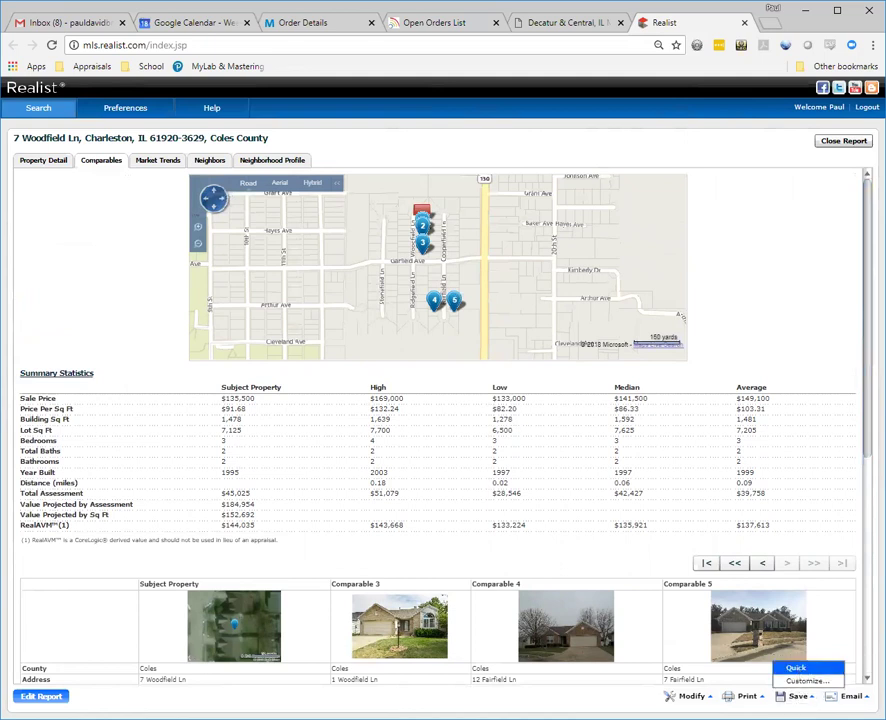
click(797, 670)
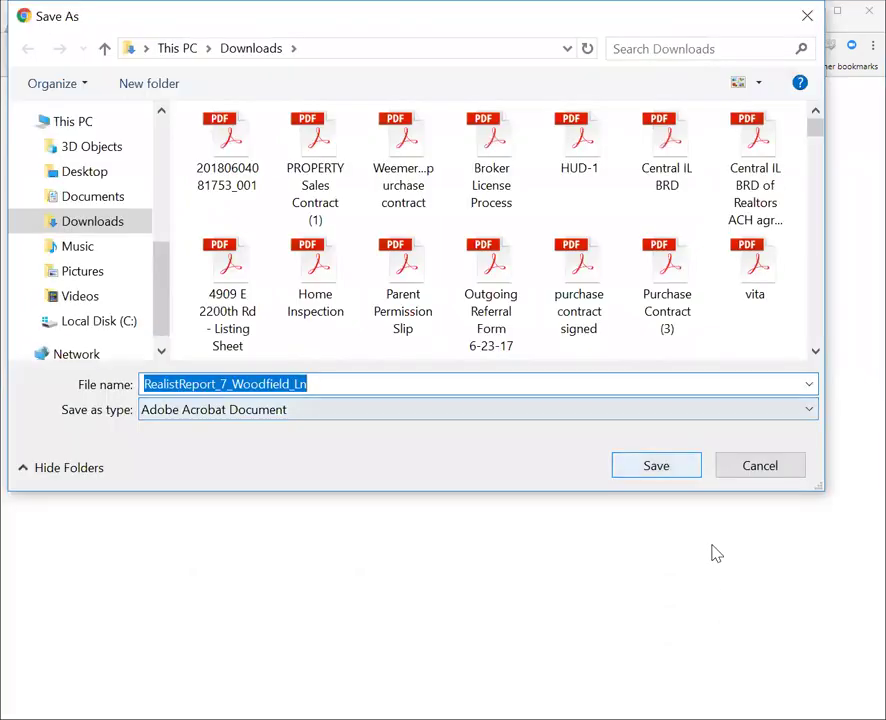
key(Return)
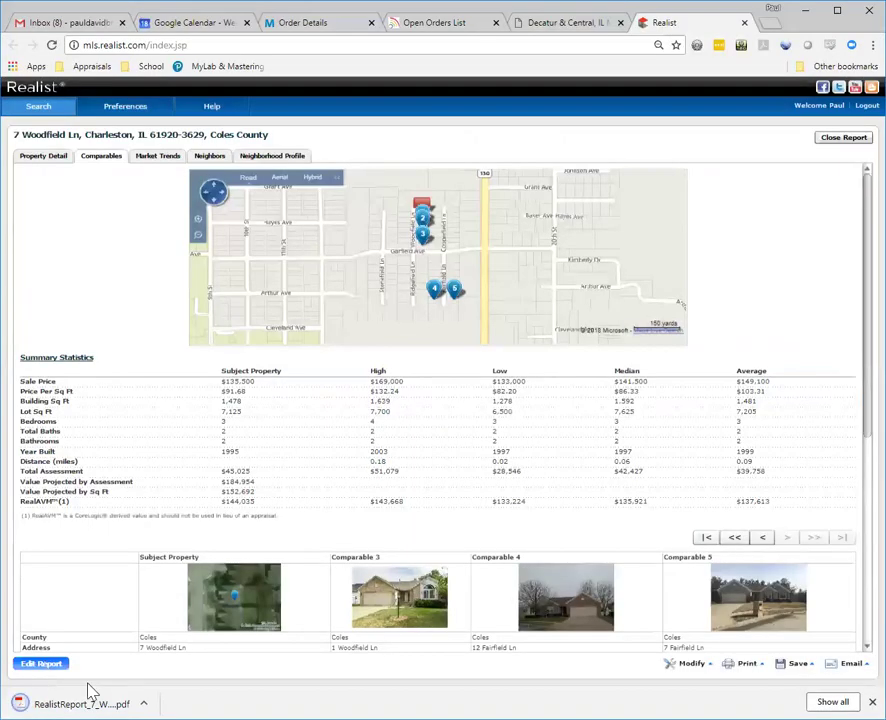
click(87, 692)
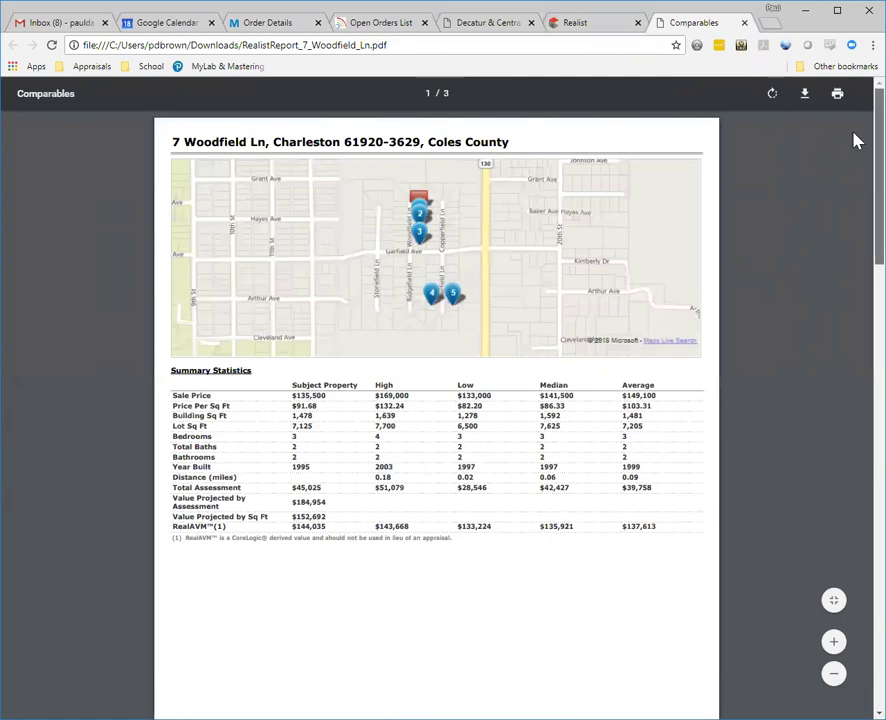
scroll(856, 142, down, 5)
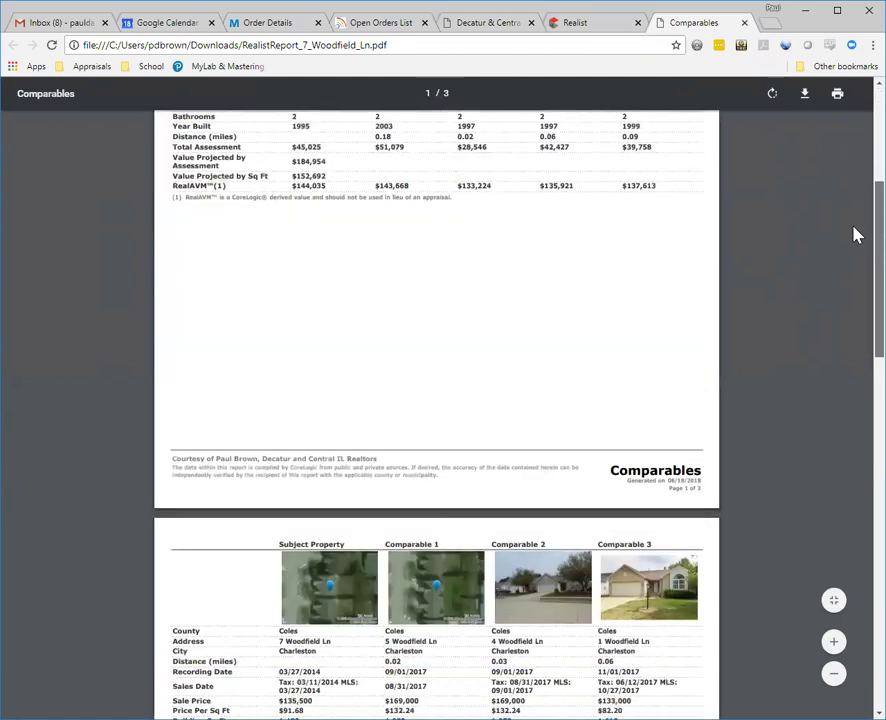
scroll(856, 251, down, 2)
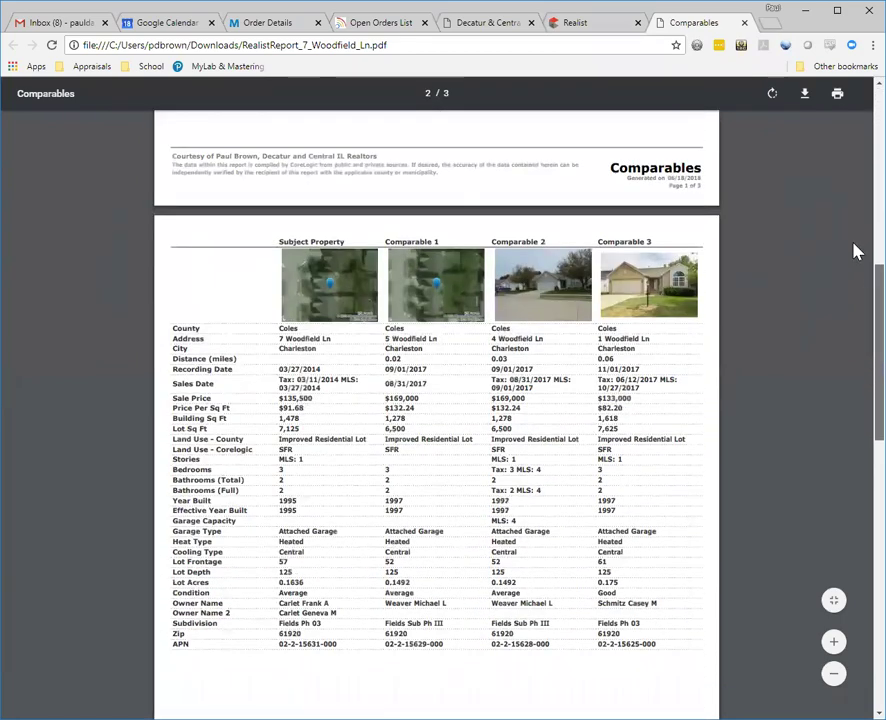
scroll(856, 251, down, 9)
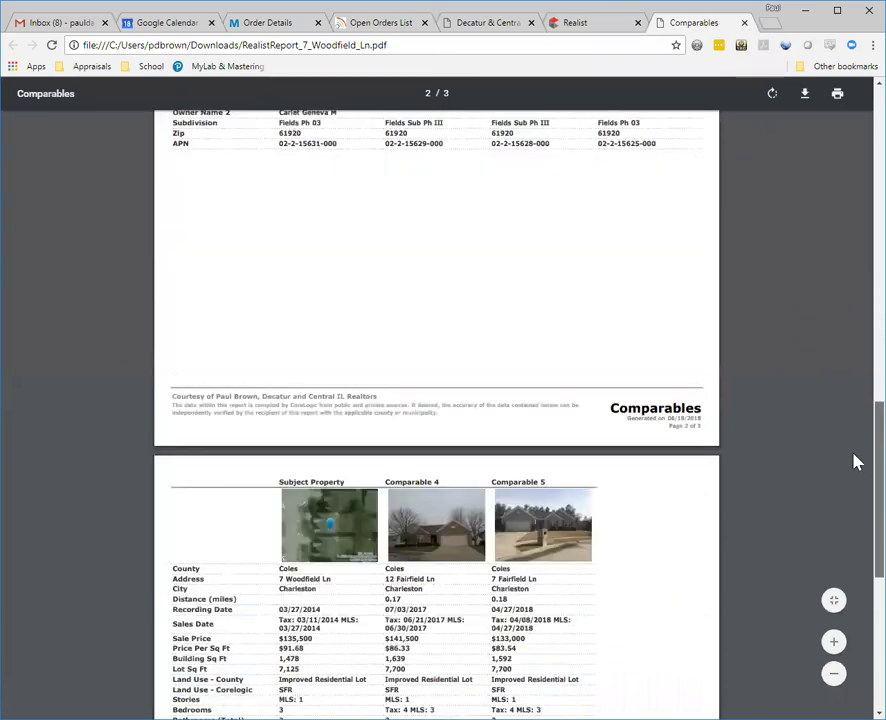
scroll(855, 502, down, 4)
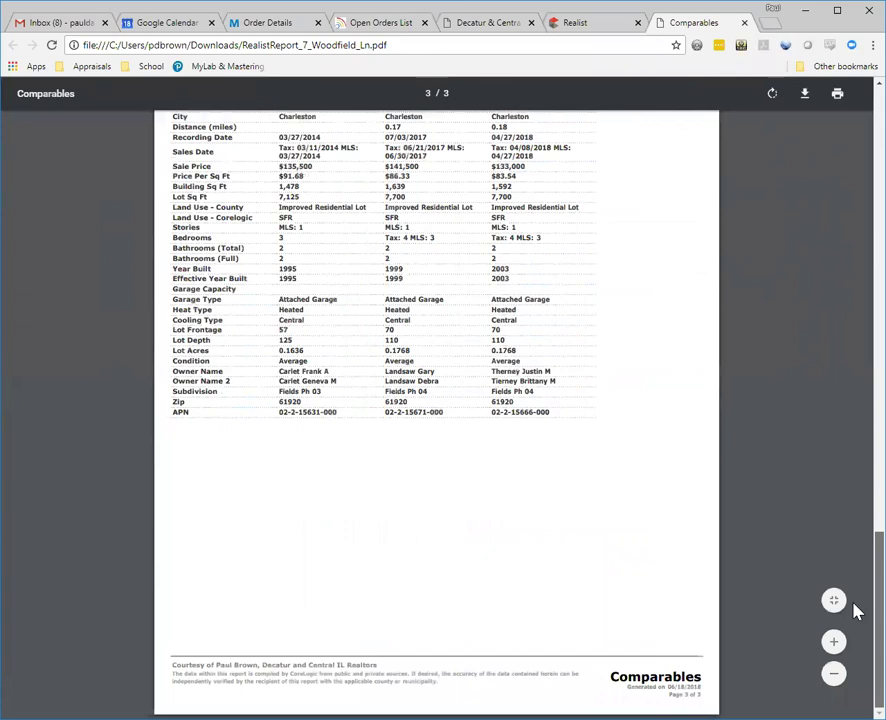
scroll(855, 612, up, 2)
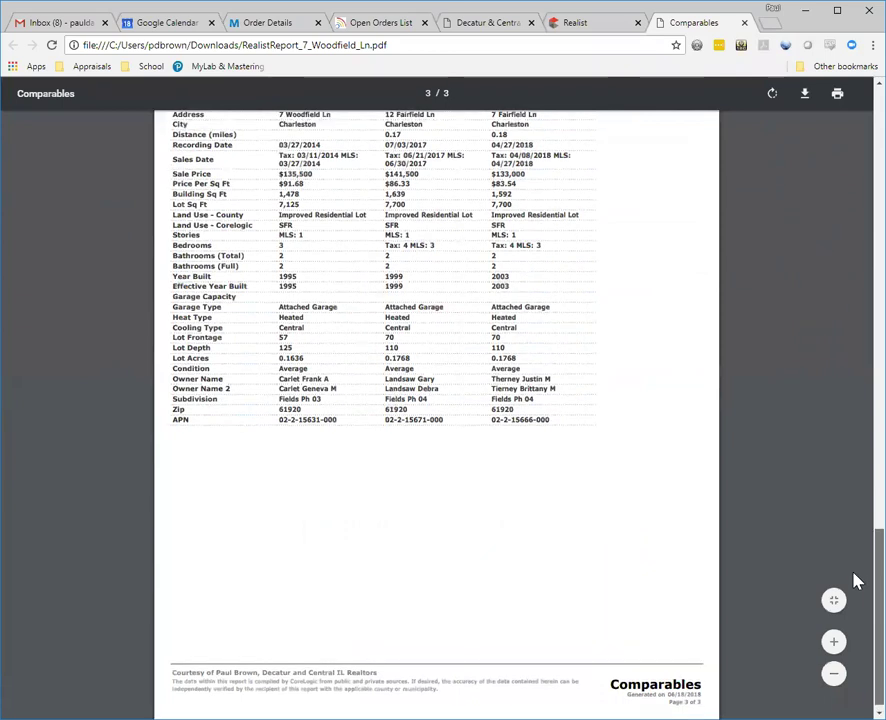
scroll(436, 415, up, 1)
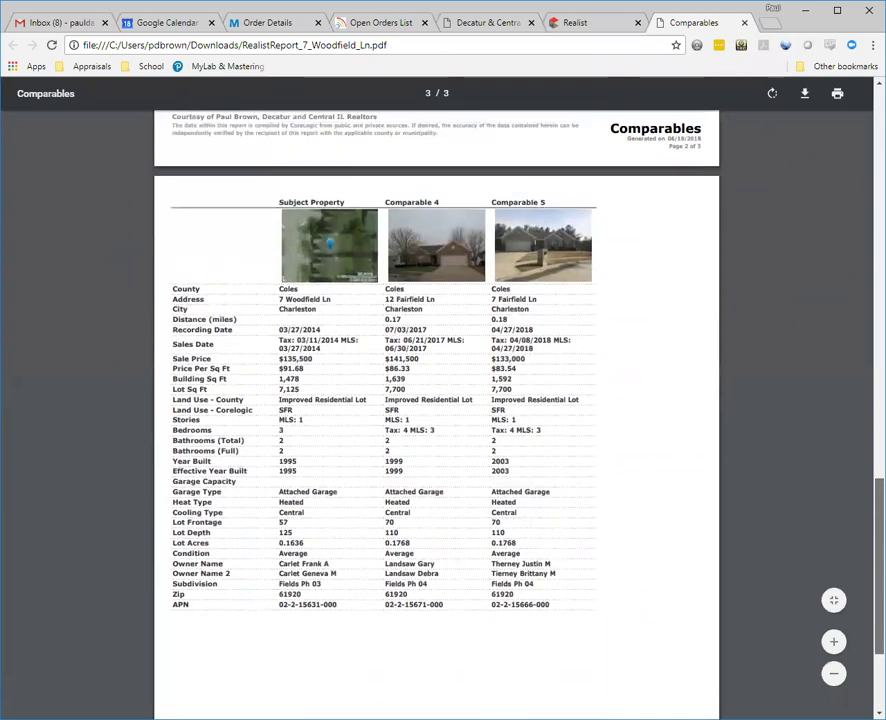
scroll(436, 415, up, 14)
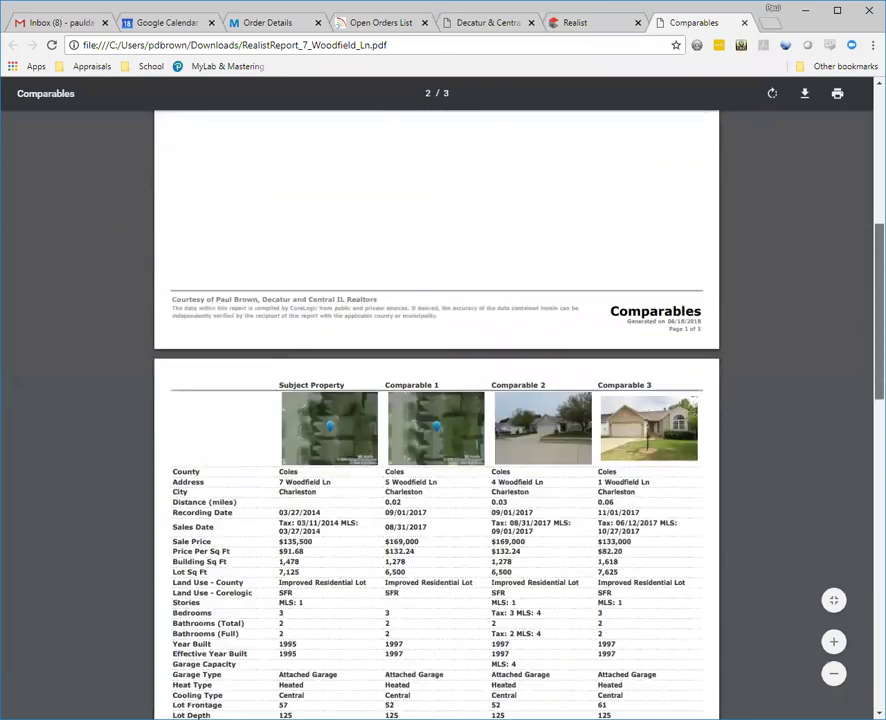
scroll(436, 415, up, 8)
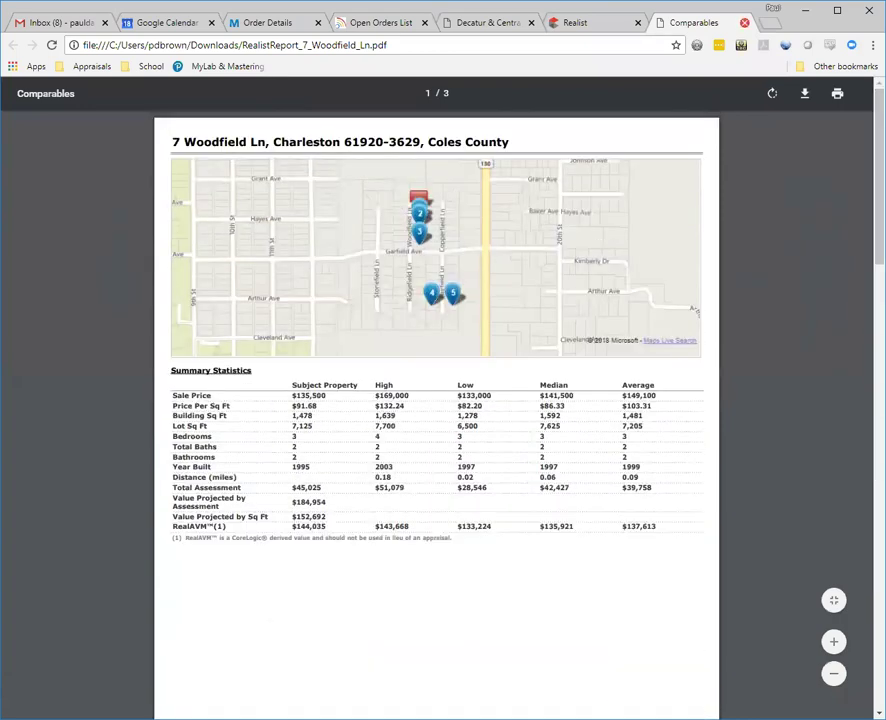
click(744, 22)
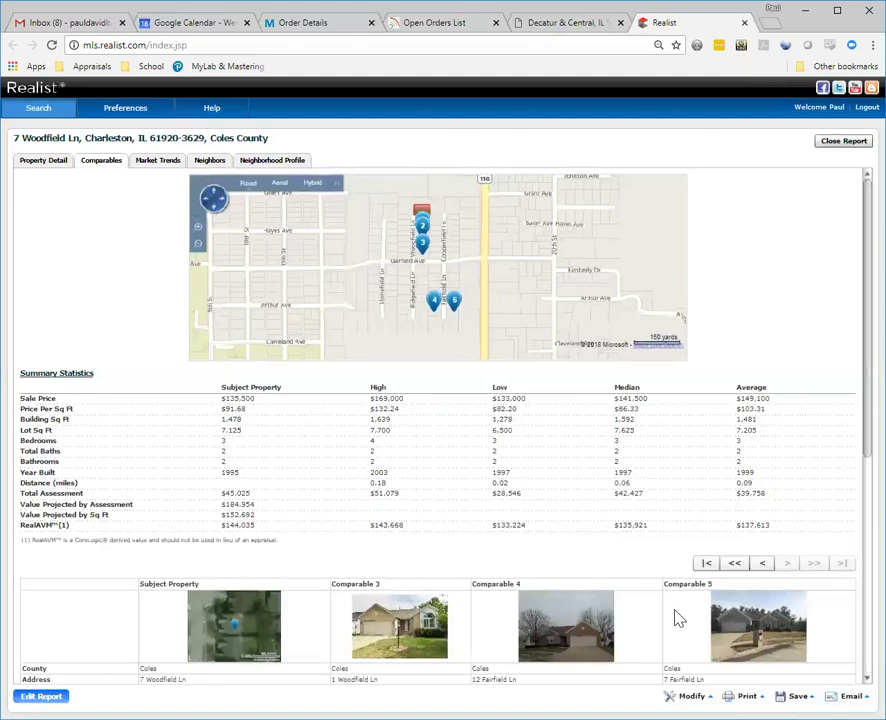
click(798, 696)
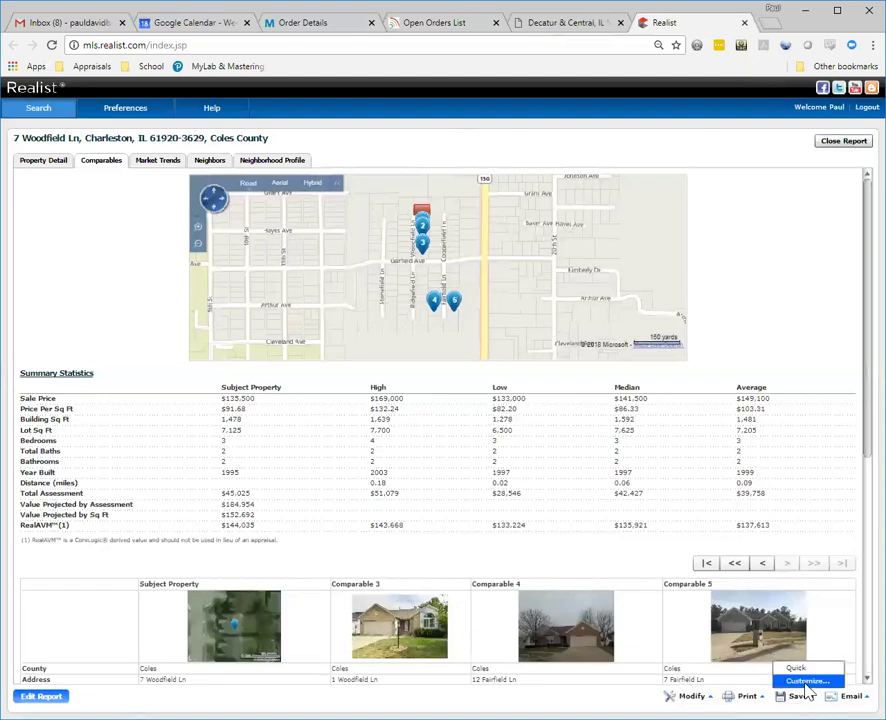
click(806, 684)
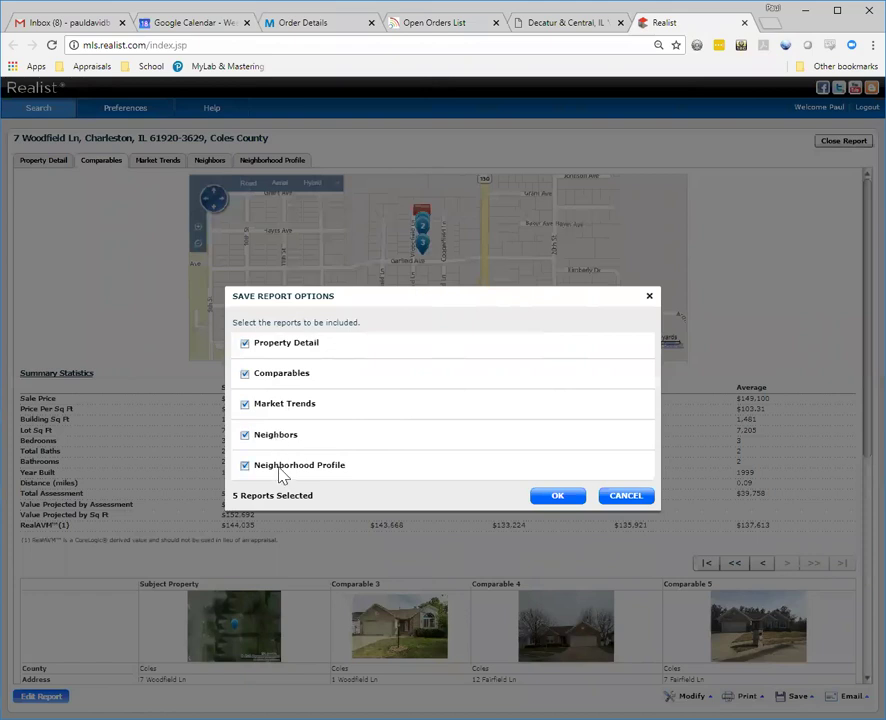
key(Escape)
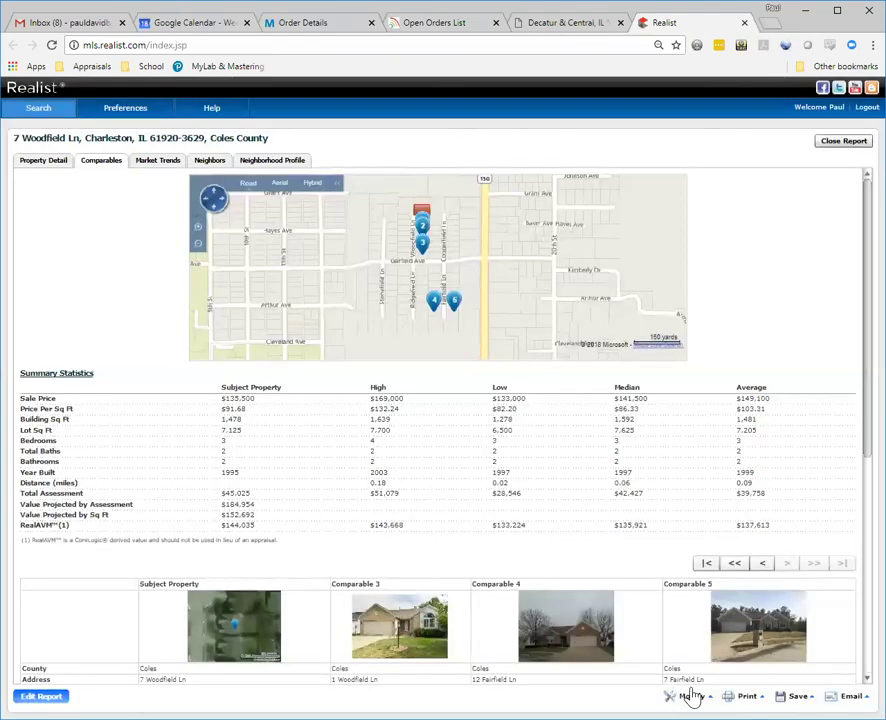
click(763, 696)
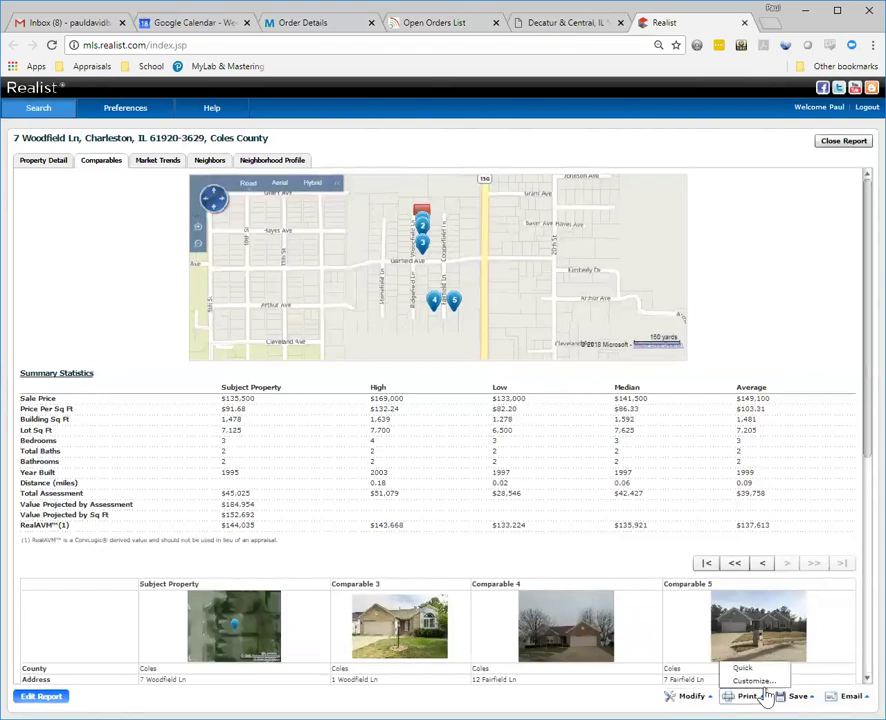
click(758, 681)
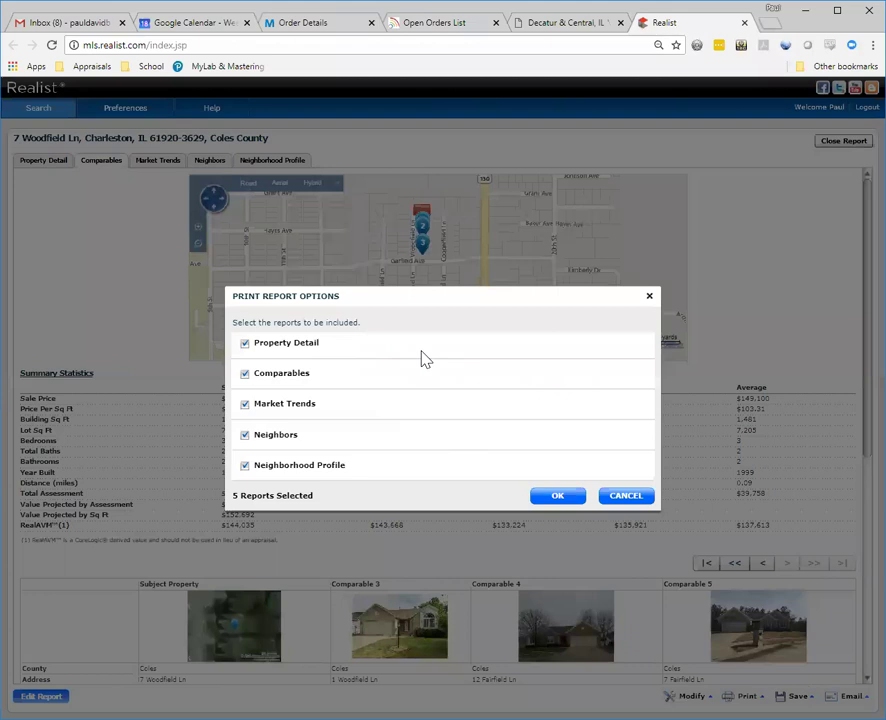
key(Escape)
click(851, 696)
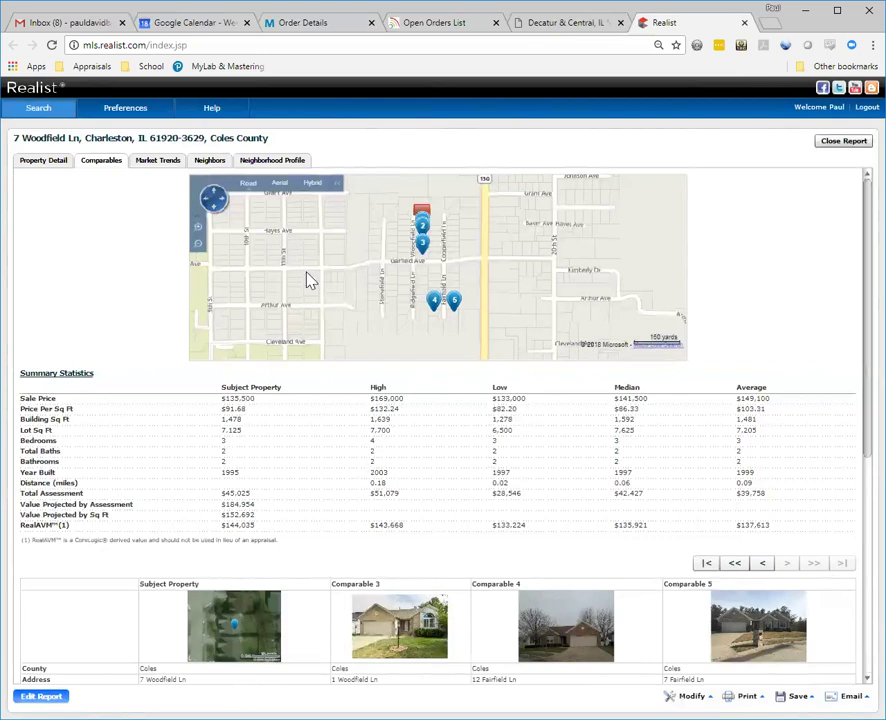
click(165, 167)
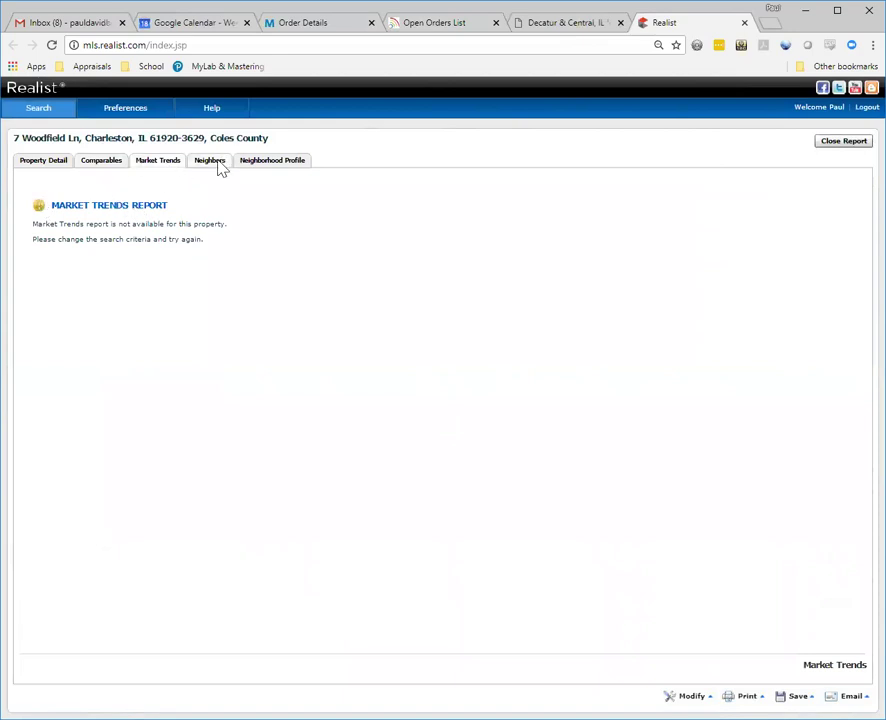
click(219, 166)
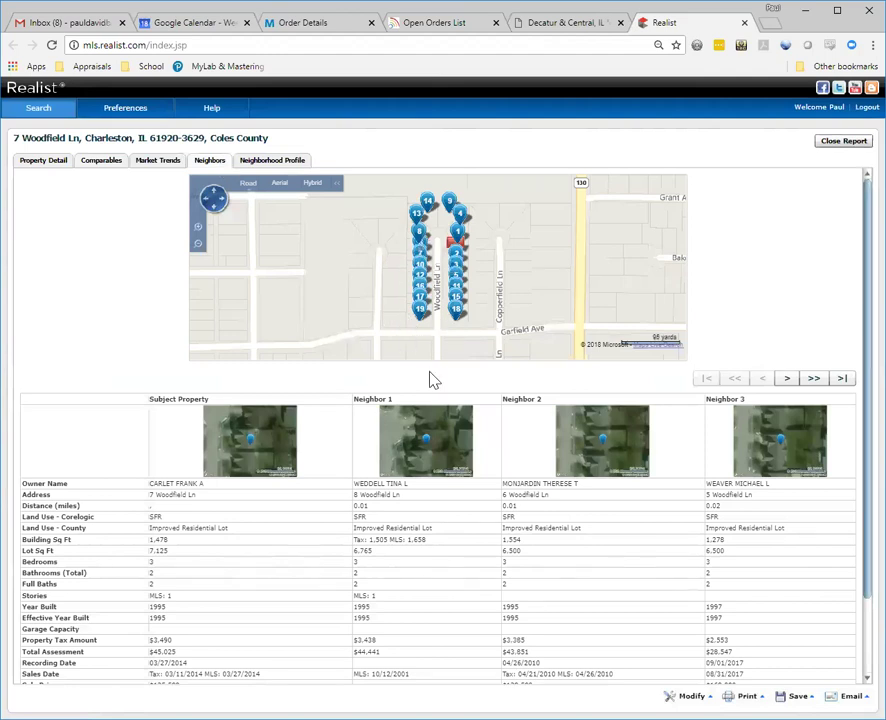
scroll(433, 380, down, 2)
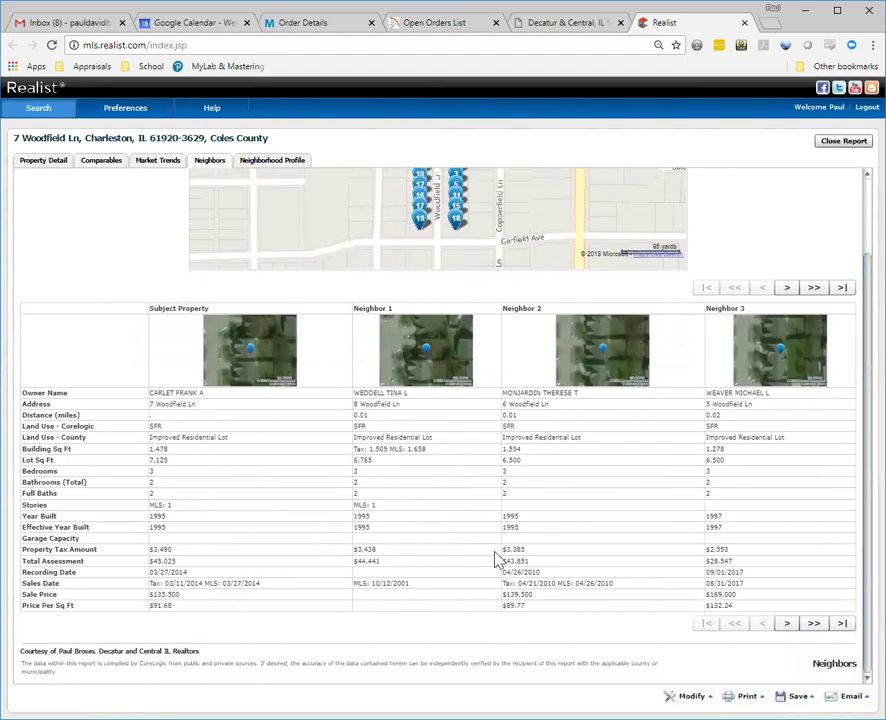
scroll(741, 554, up, 2)
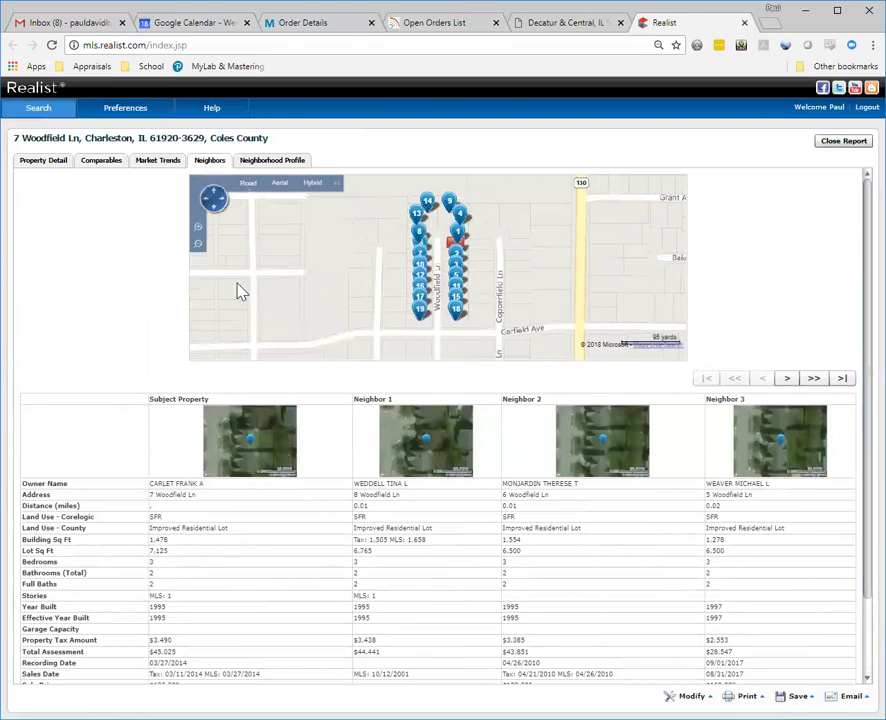
Step: Open the Neighborhood Profile and scroll through demographics, income, commute and education to Schools
click(267, 163)
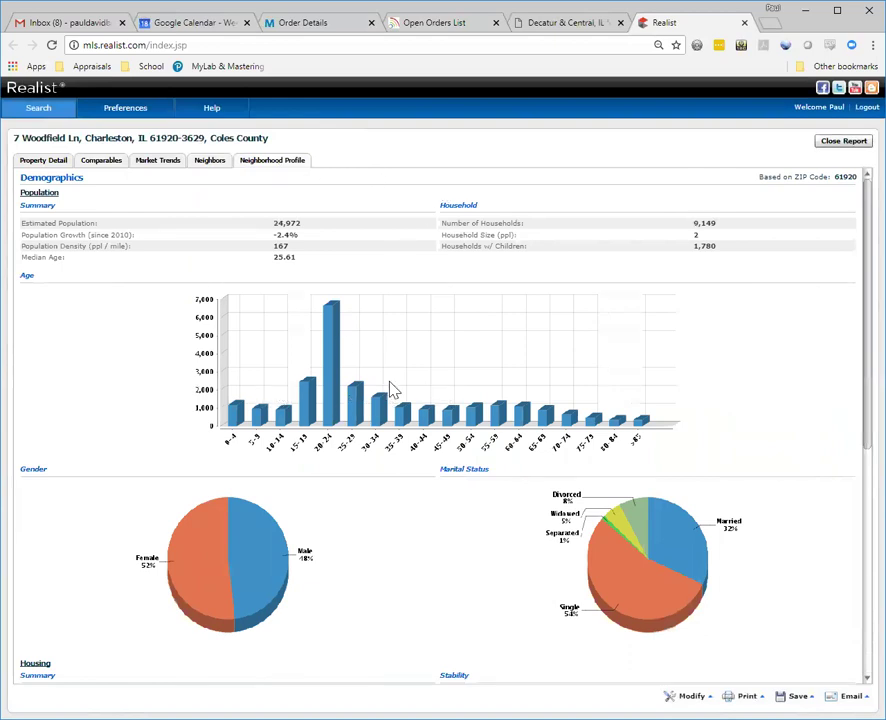
scroll(393, 390, down, 3)
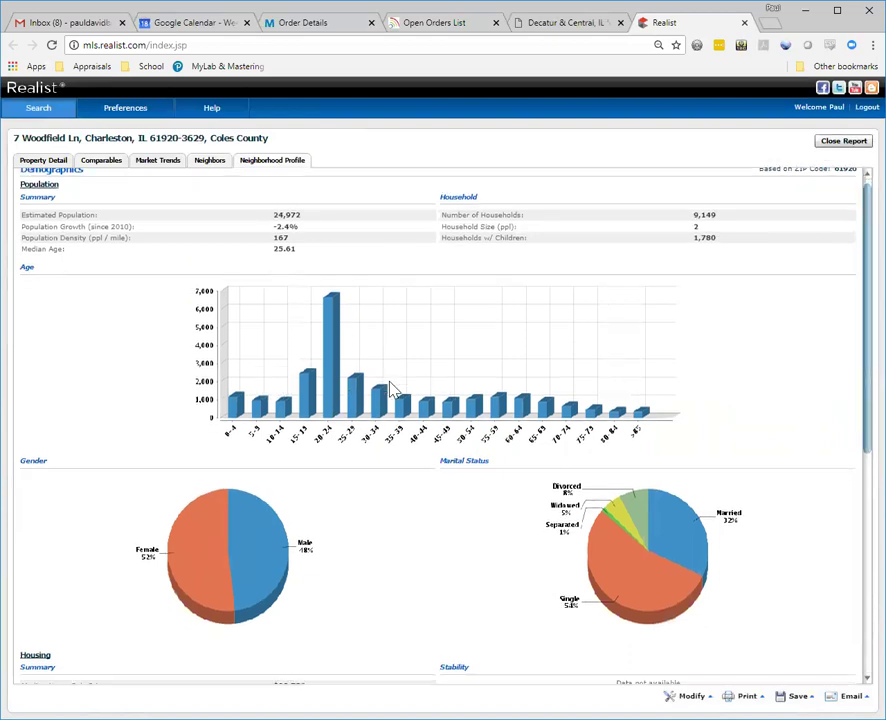
scroll(393, 390, down, 5)
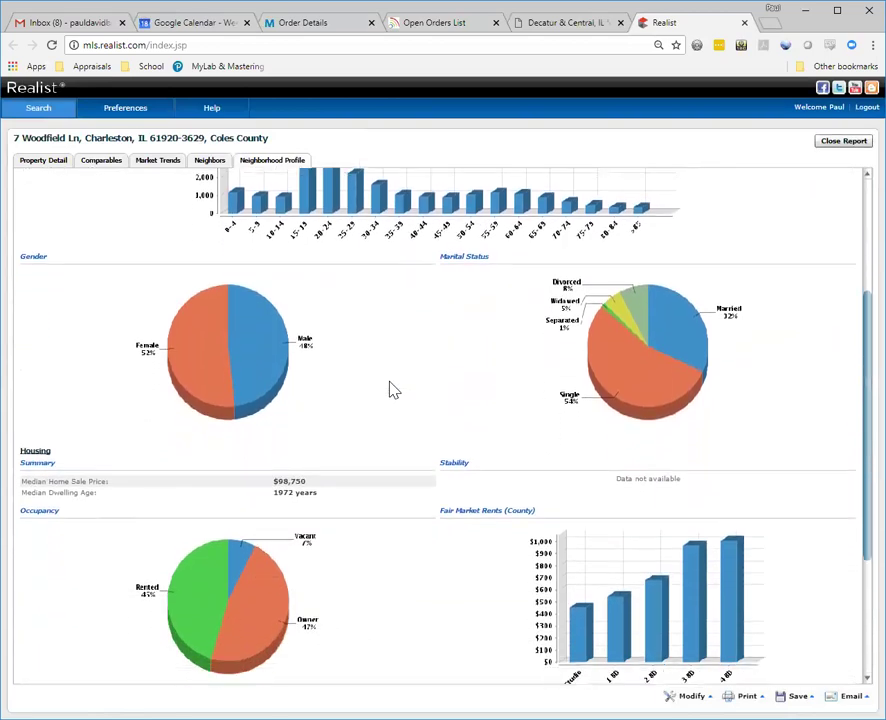
scroll(866, 494, down, 3)
scroll(856, 513, down, 2)
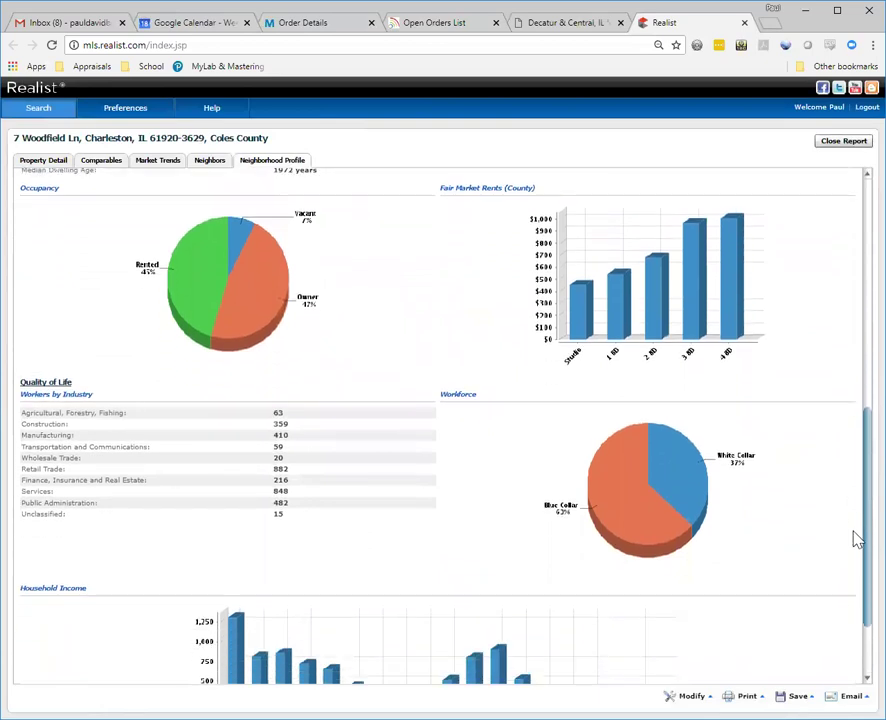
scroll(856, 545, down, 4)
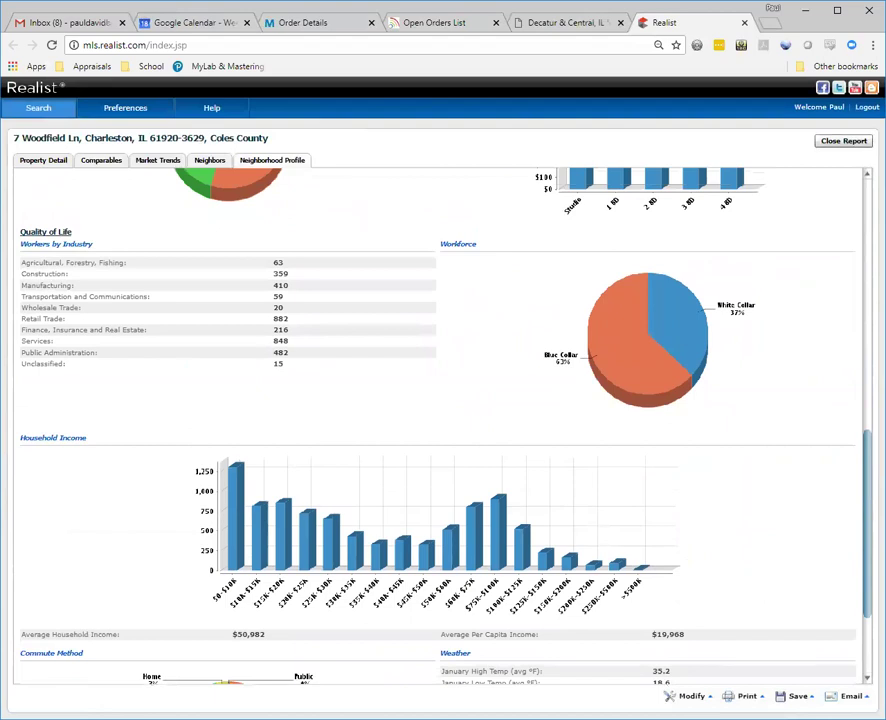
scroll(856, 595, down, 3)
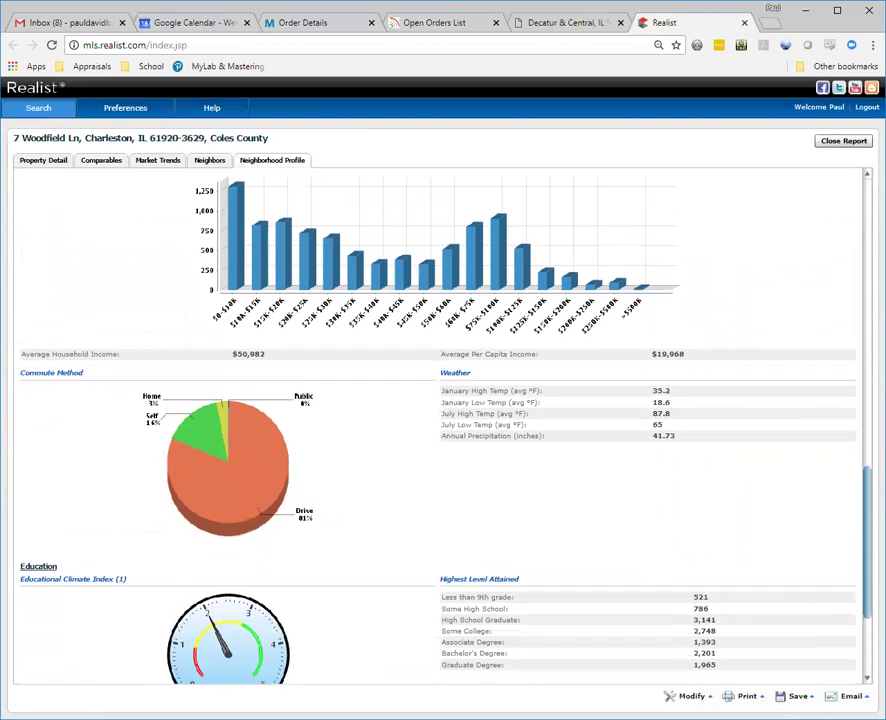
scroll(440, 430, down, 2)
scroll(440, 430, down, 1)
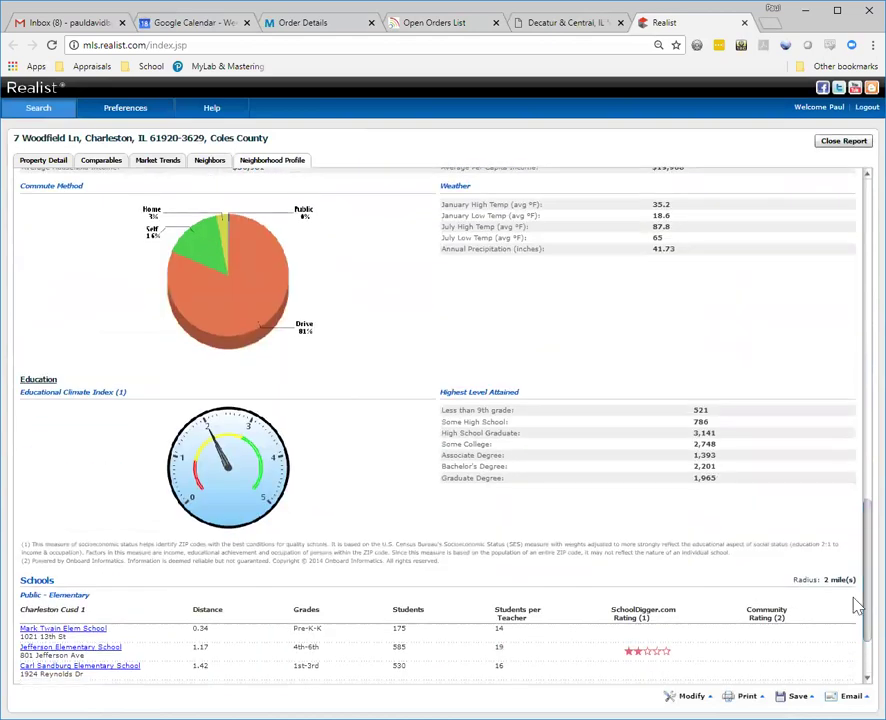
scroll(856, 605, up, 1)
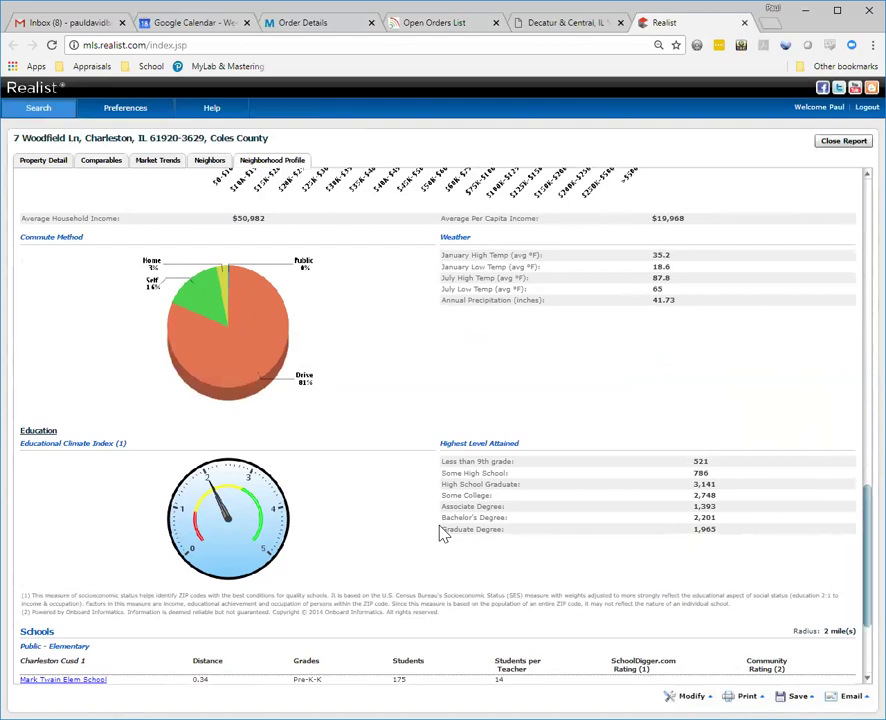
scroll(808, 555, down, 3)
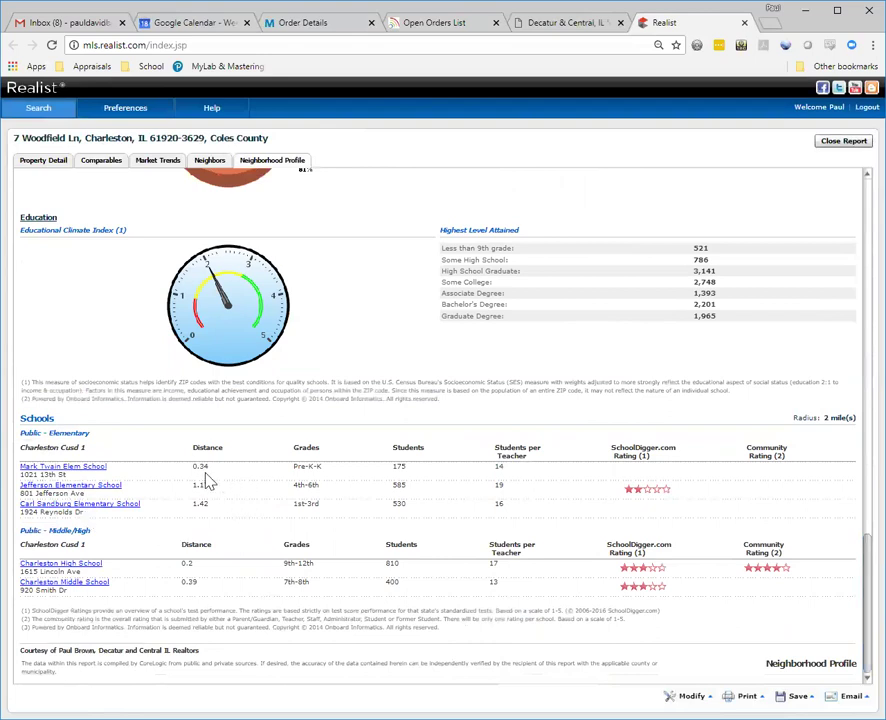
click(62, 470)
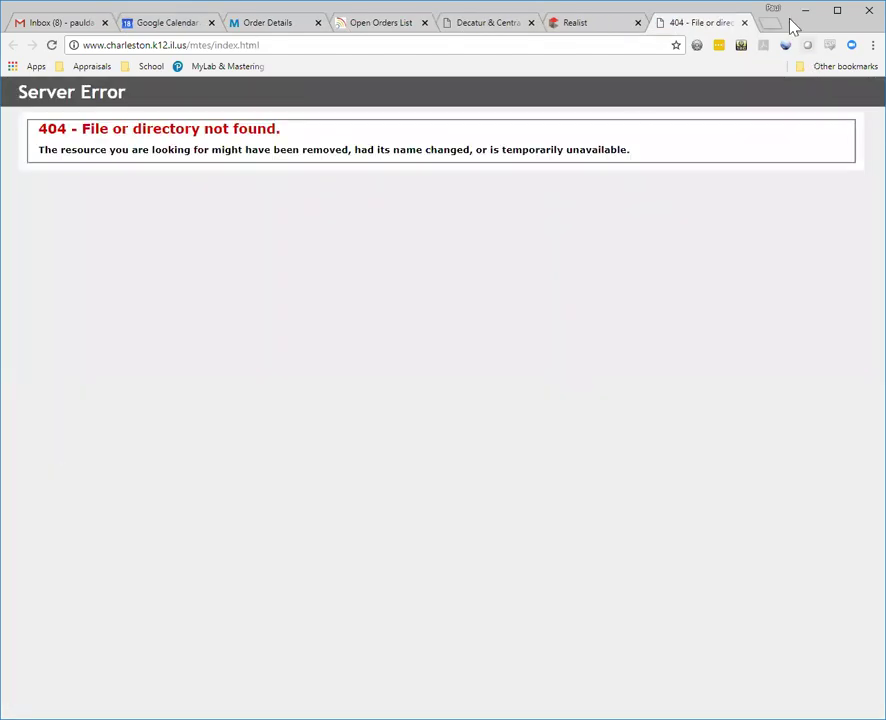
click(744, 22)
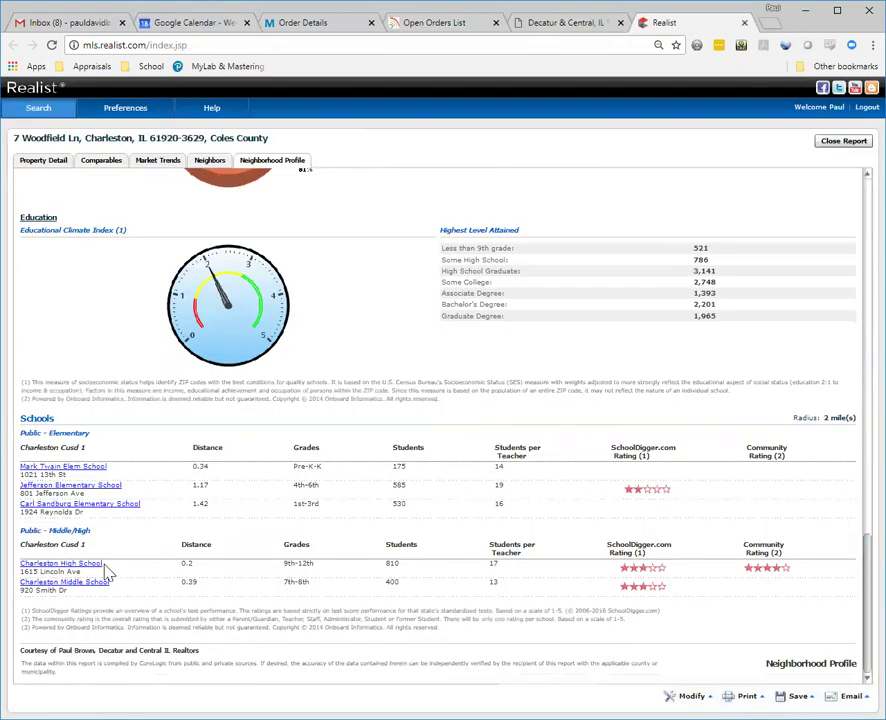
click(72, 486)
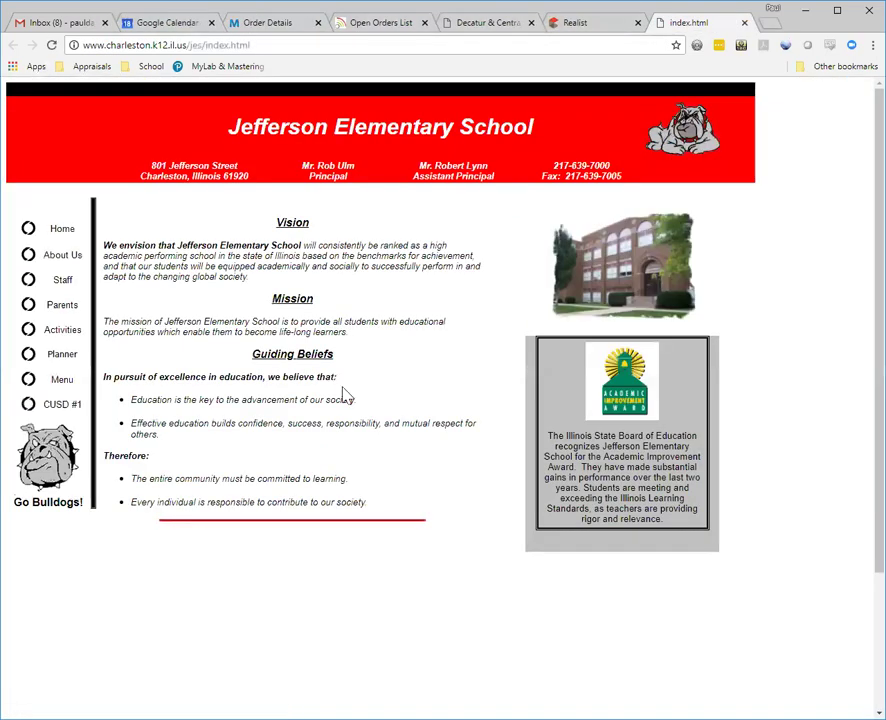
key(ctrl+w)
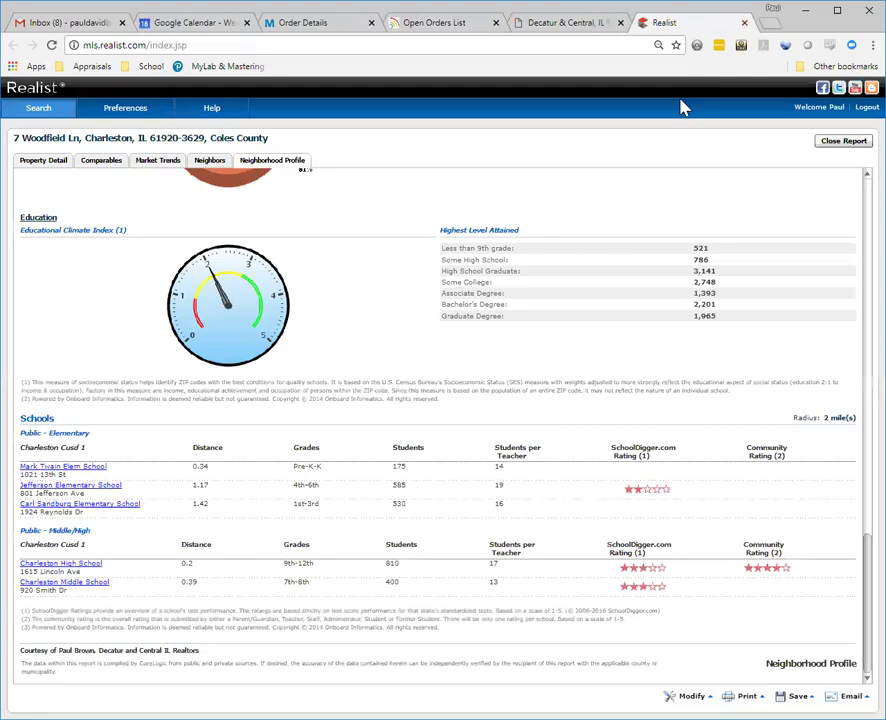
click(50, 564)
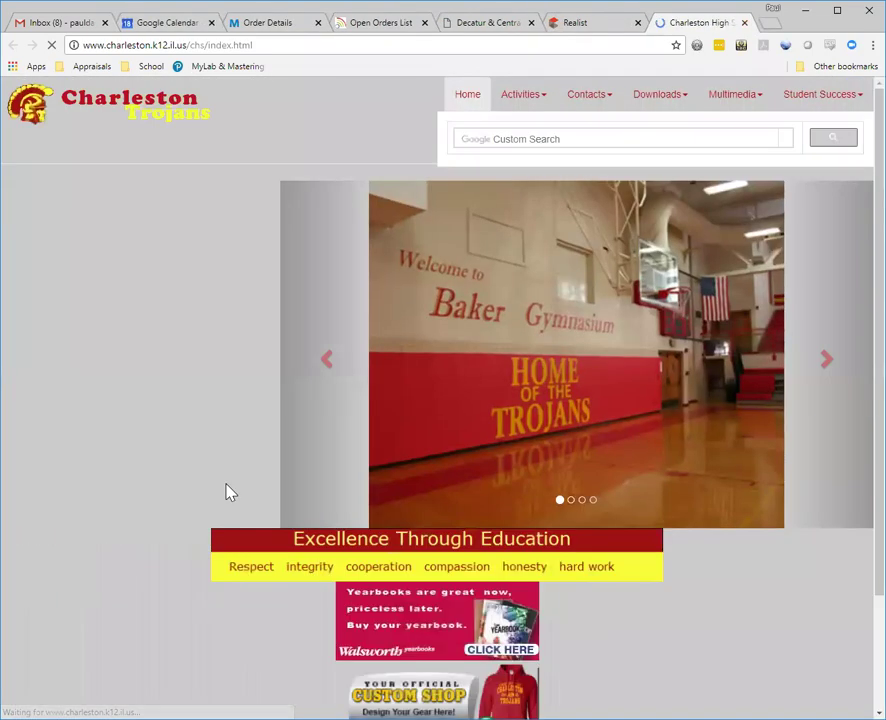
key(ctrl+w)
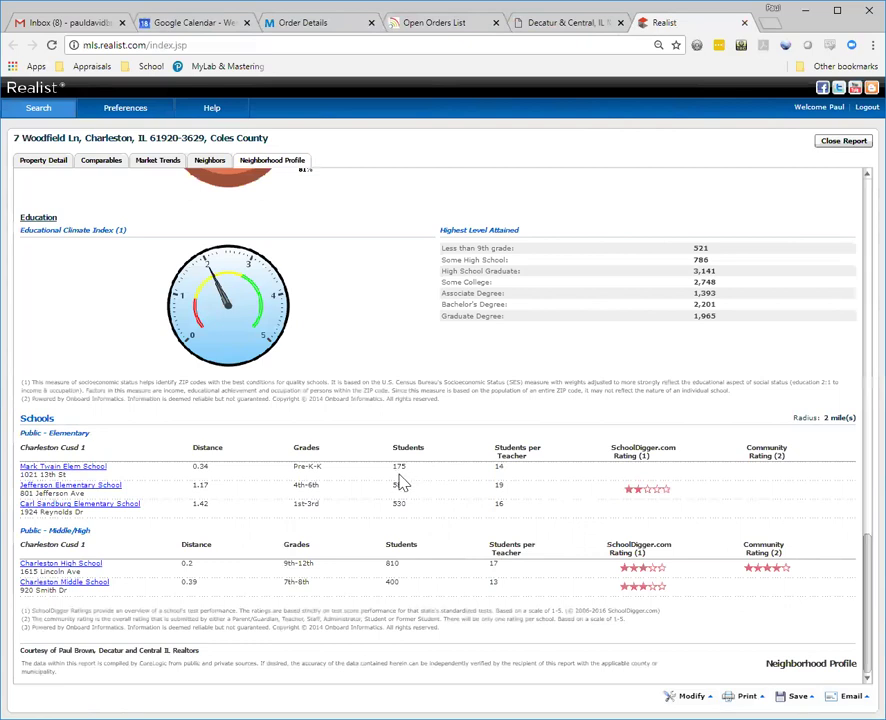
Step: Resubmit the profile's search criteria with schools and businesses within 2 miles via Modify > Search
click(692, 697)
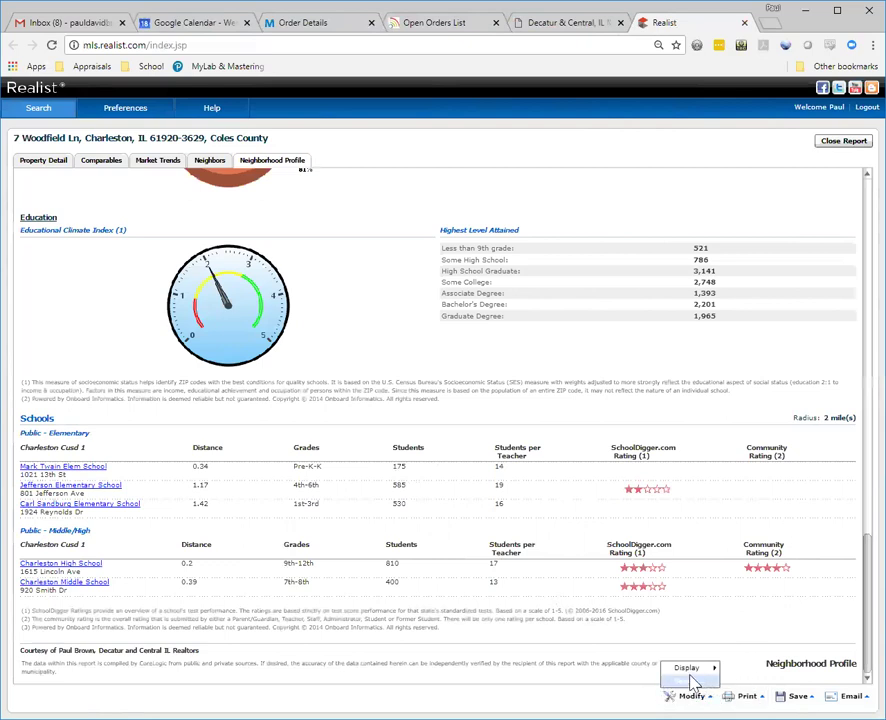
click(690, 681)
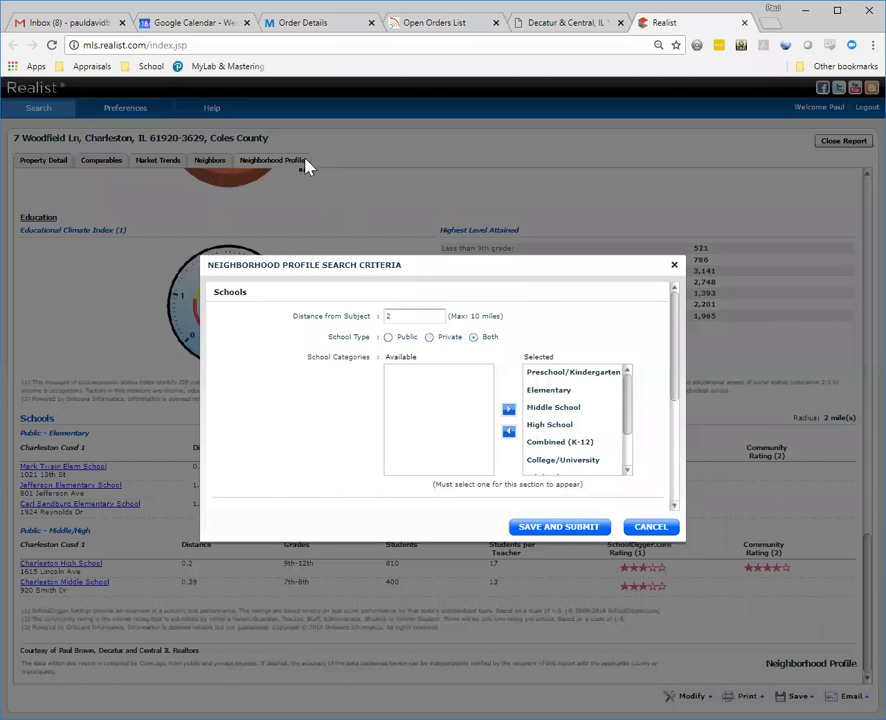
scroll(352, 248, down, 4)
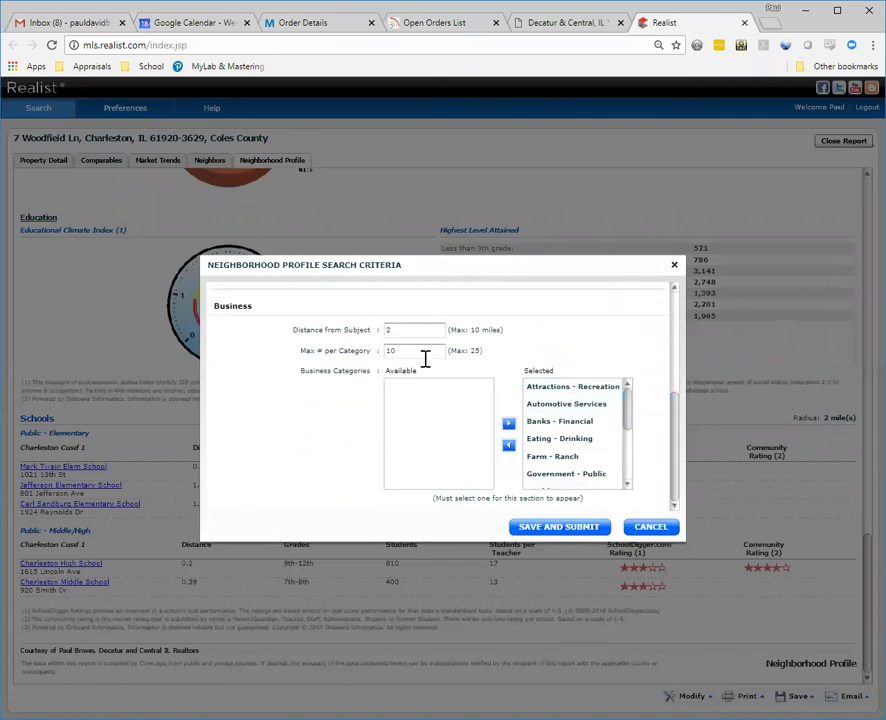
drag(627, 410, 627, 461)
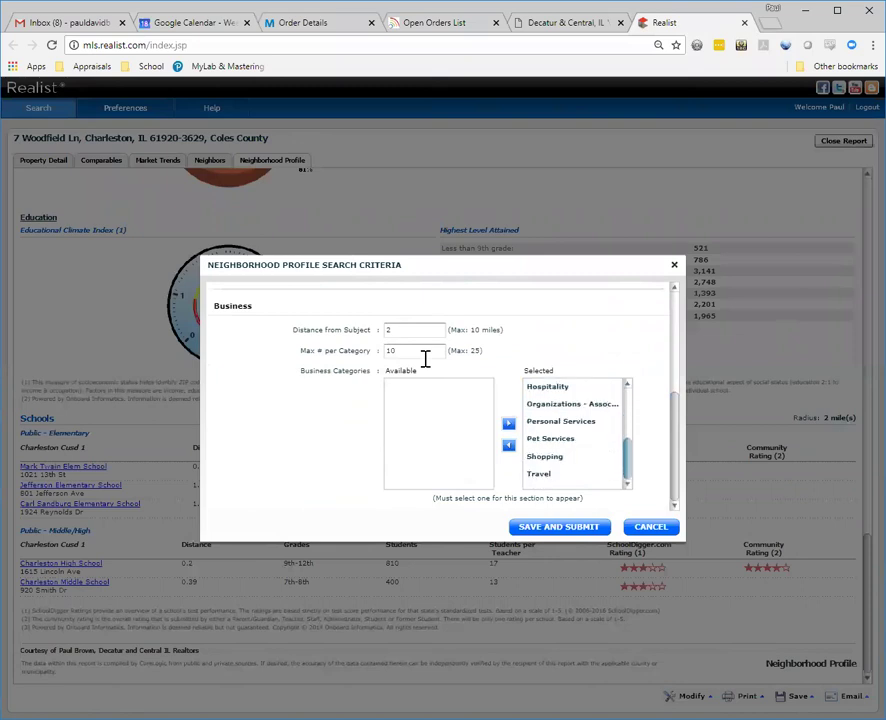
click(603, 523)
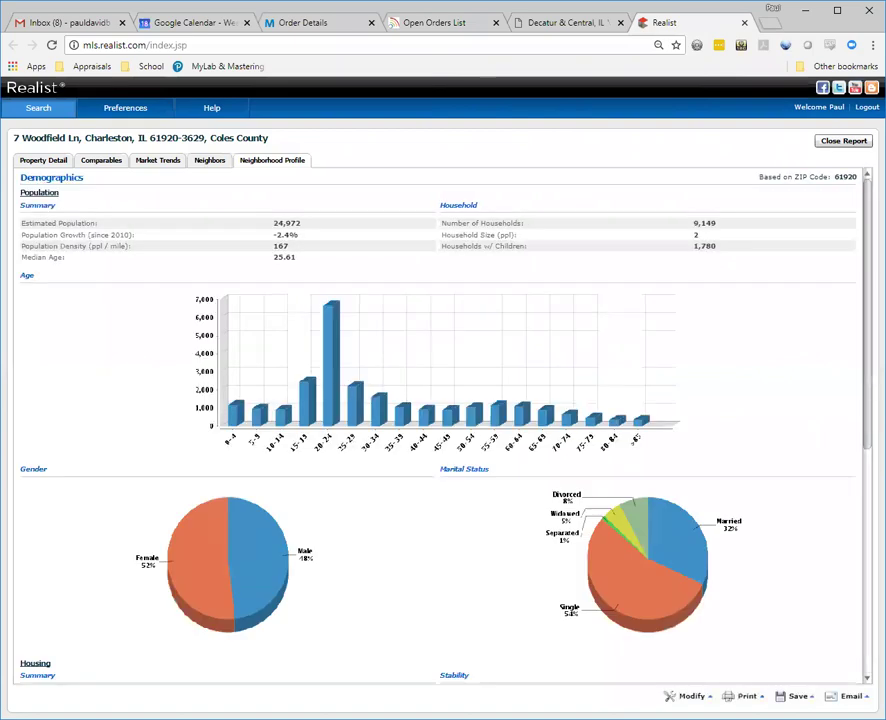
Step: Scroll through the regenerated profile, return to its top, and switch to the Comparables report
scroll(855, 598, down, 10)
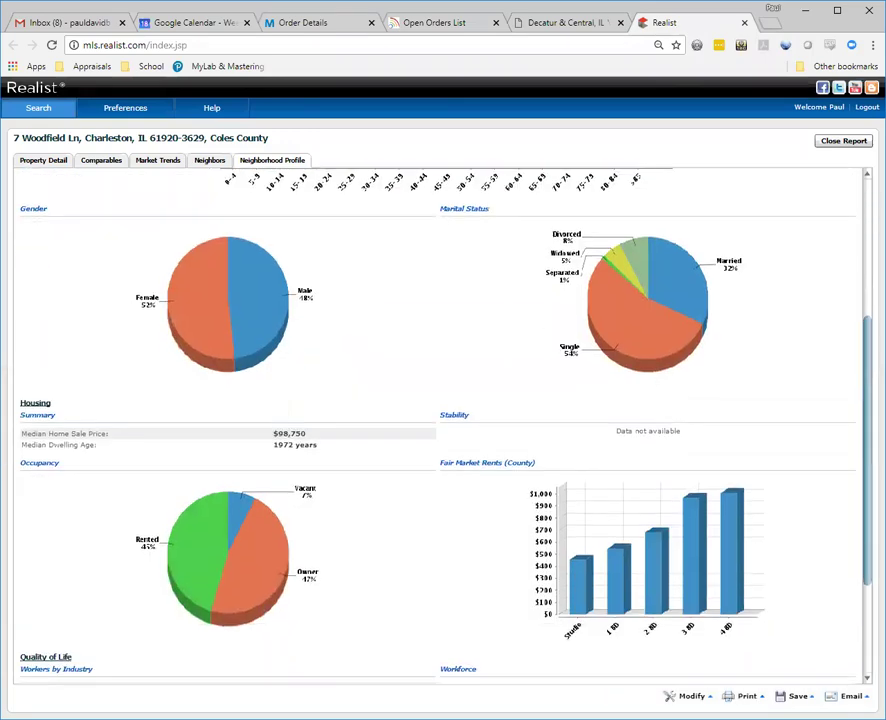
scroll(855, 598, down, 4)
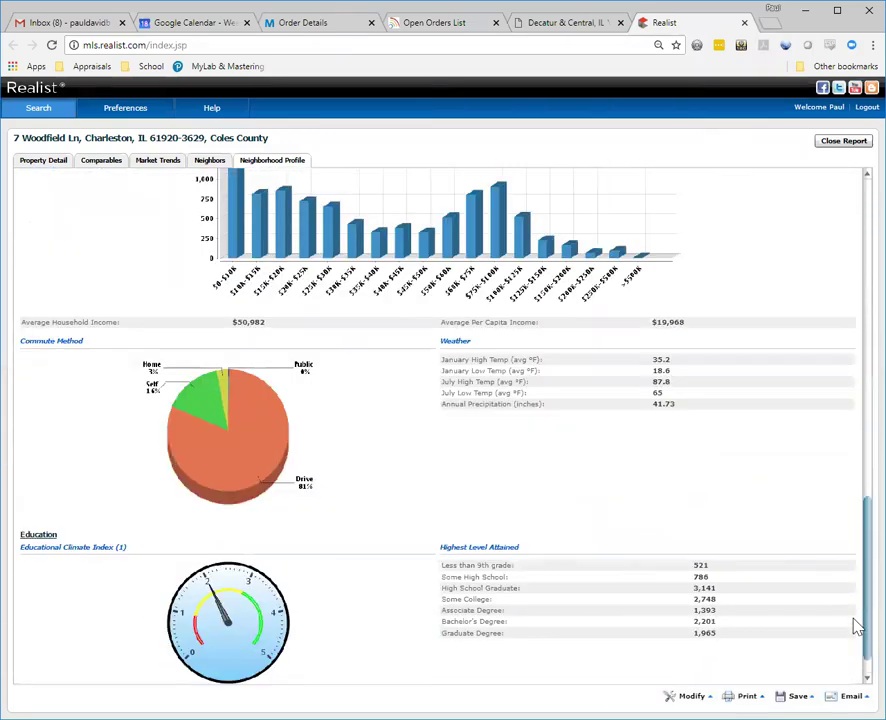
scroll(857, 676, down, 2)
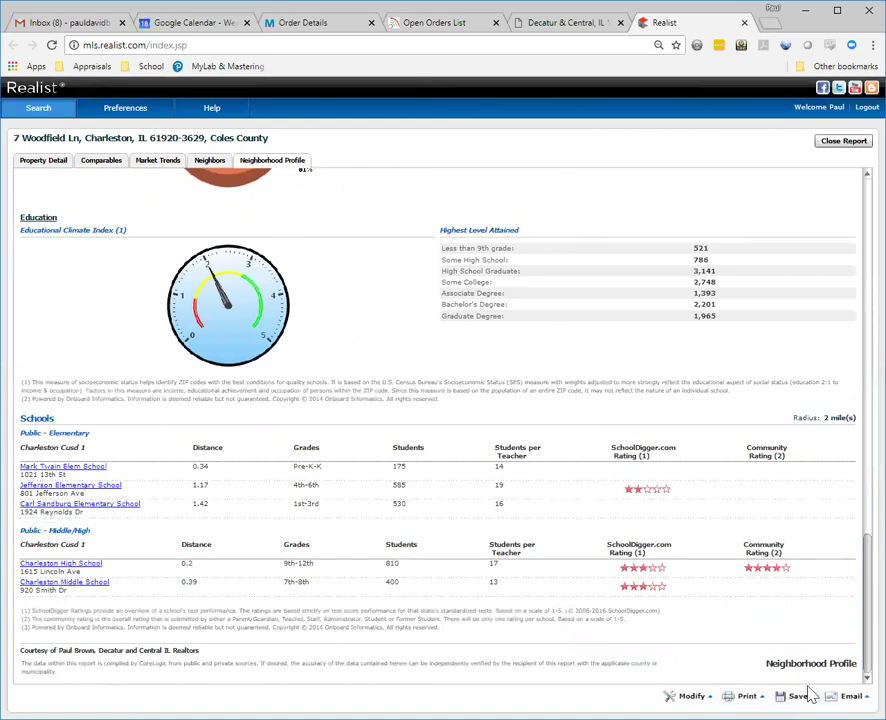
drag(864, 612, 865, 236)
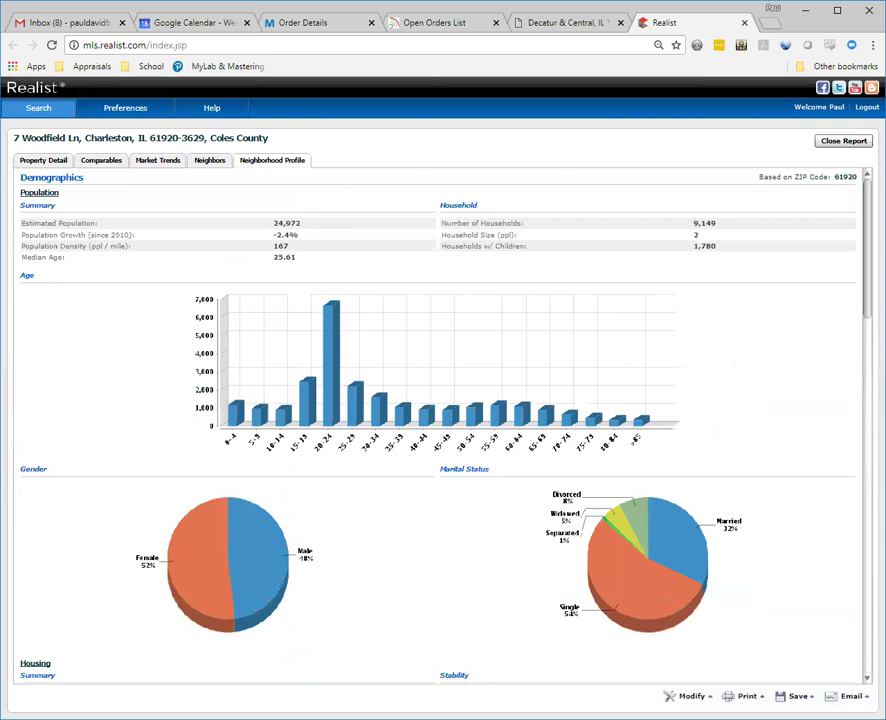
click(103, 161)
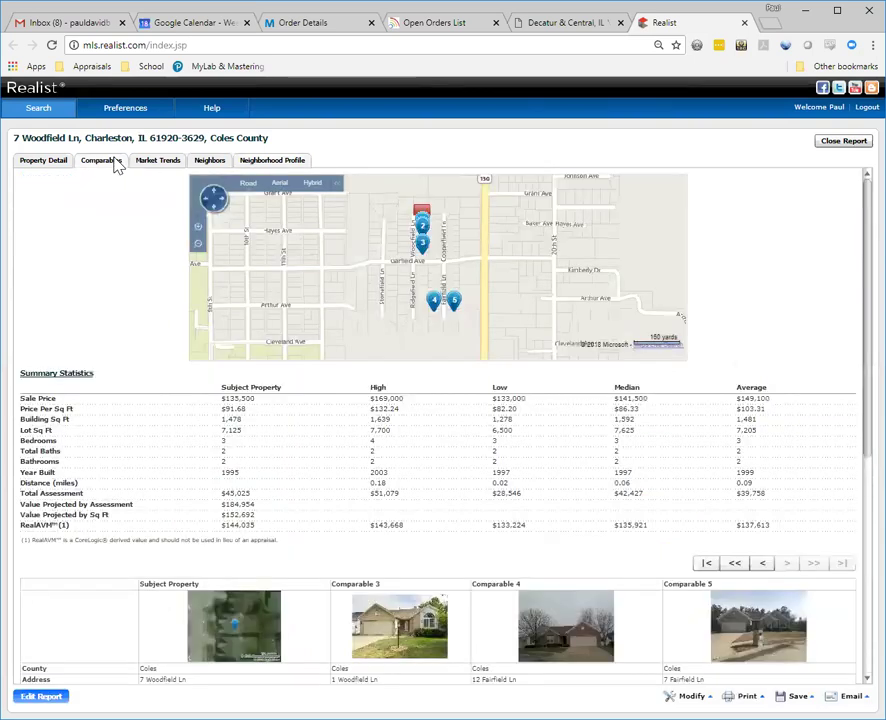